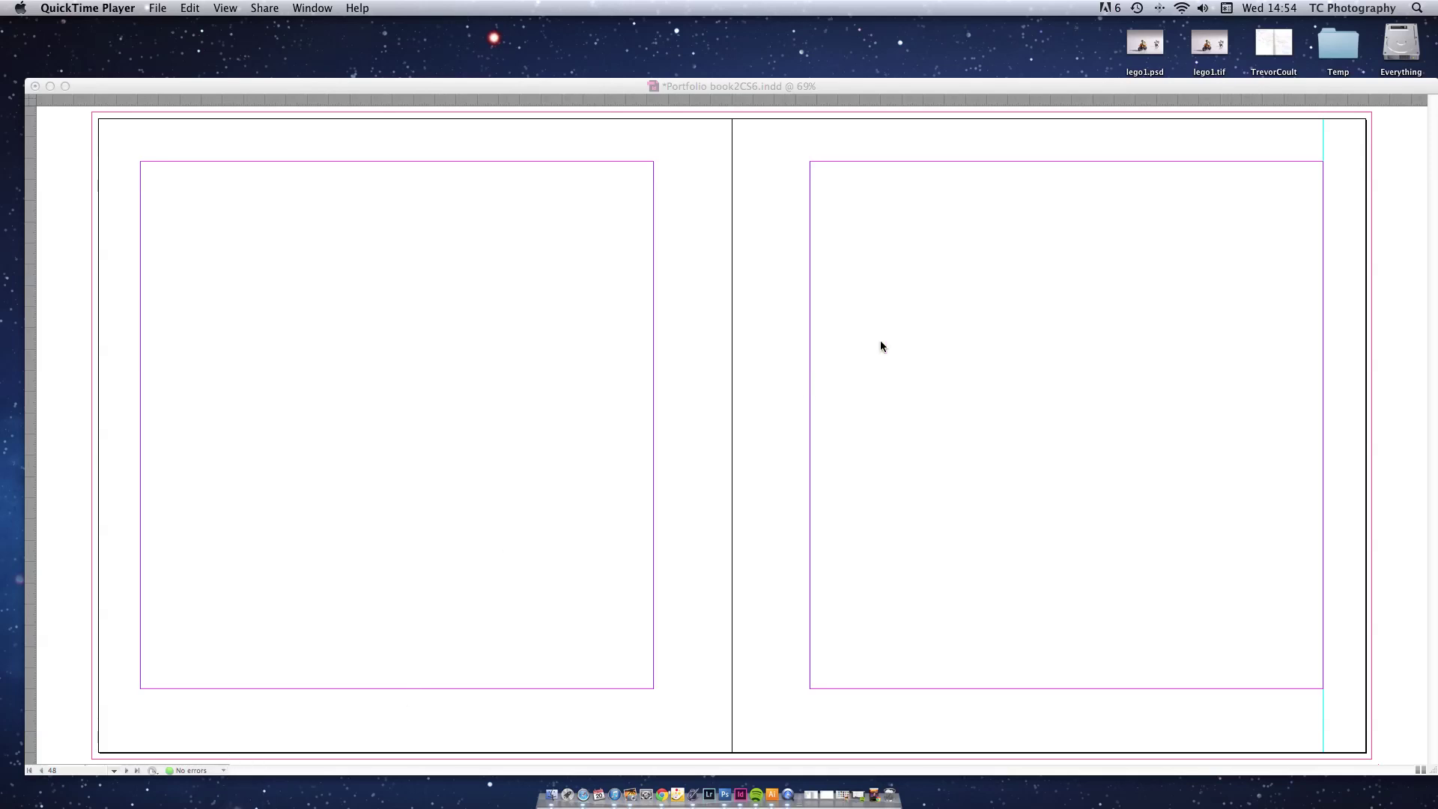
# - Bring the InDesign window with the empty two-page spread to the front
pyautogui.click(585, 89)
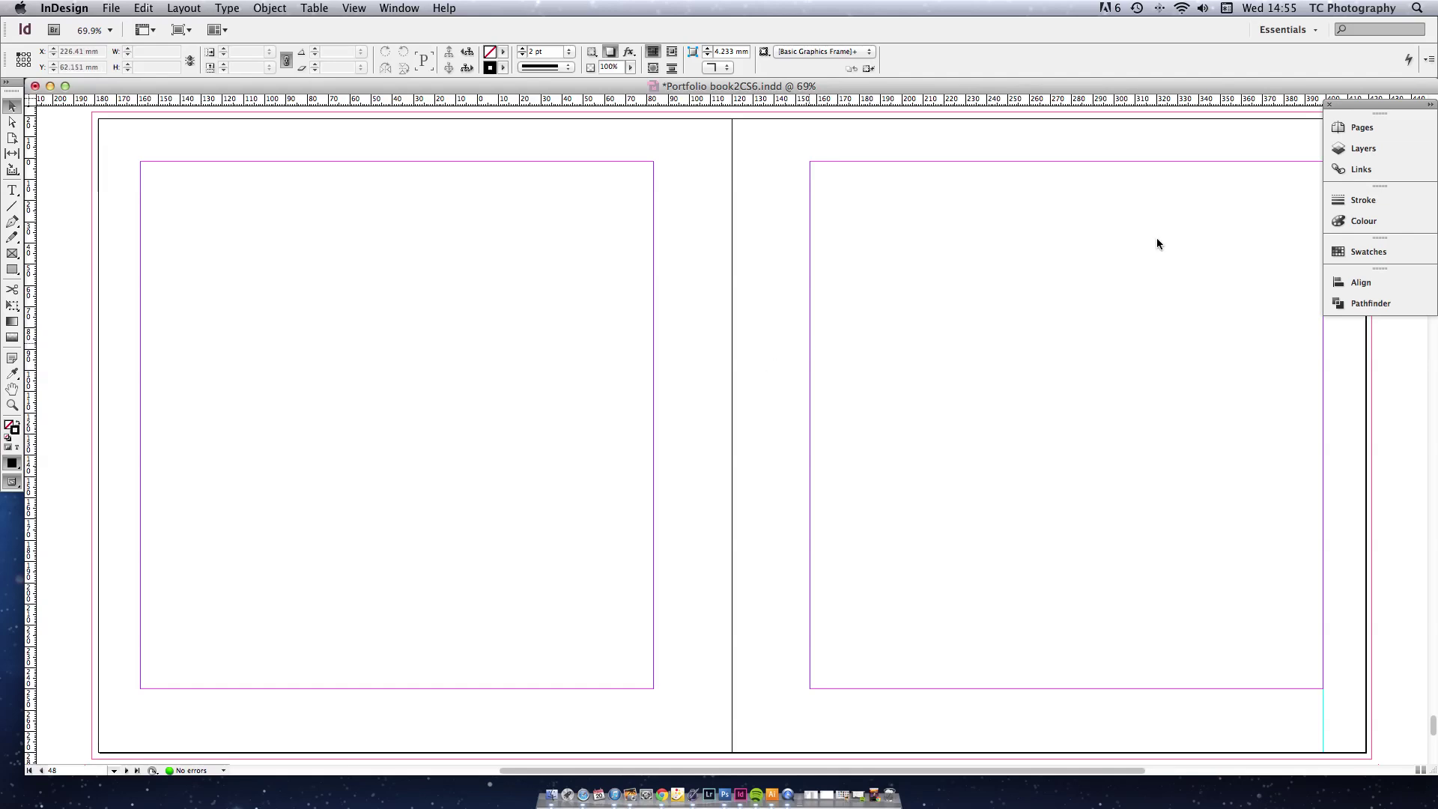
# - Show the document's layers list and target the demo left layer
pyautogui.click(1370, 148)
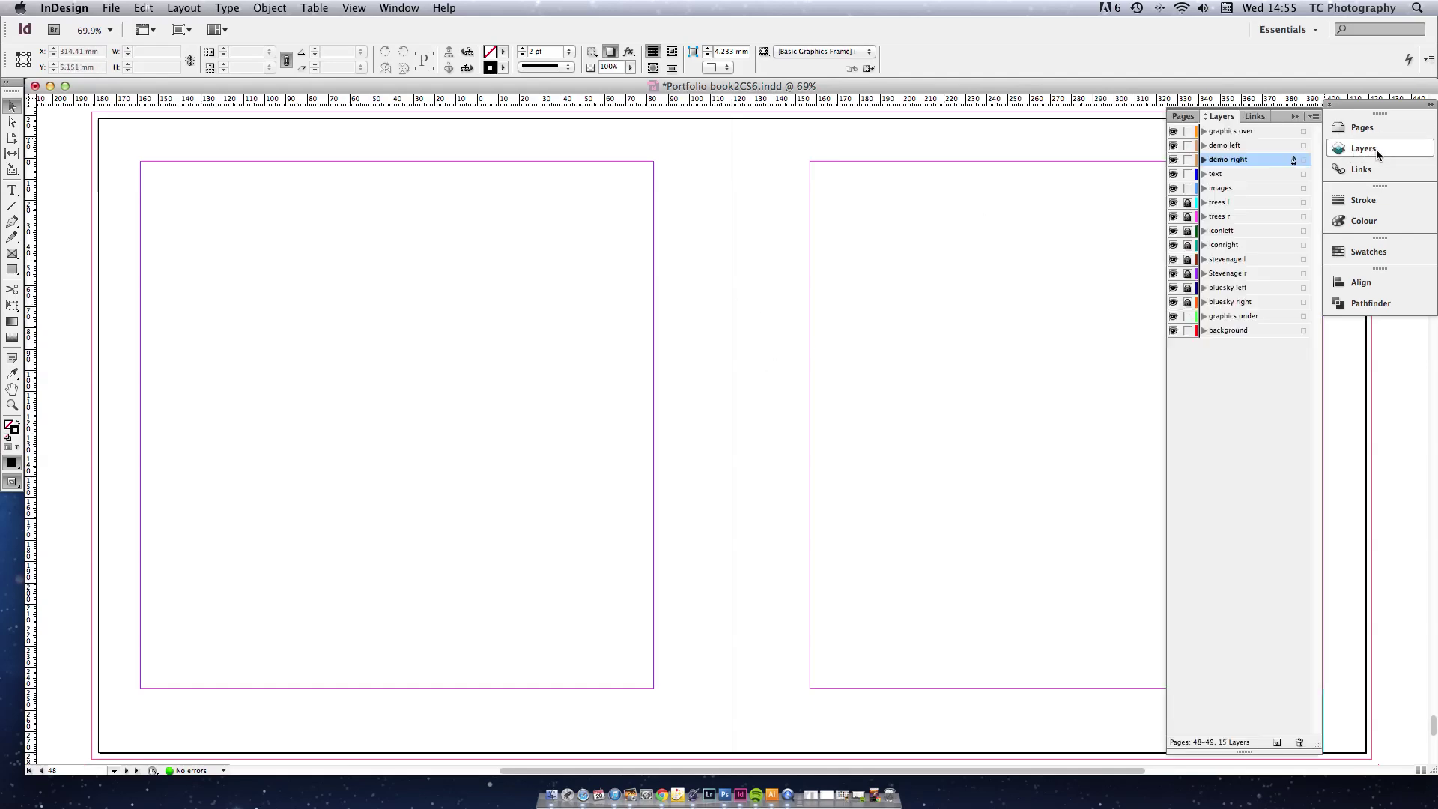
pyautogui.click(1226, 147)
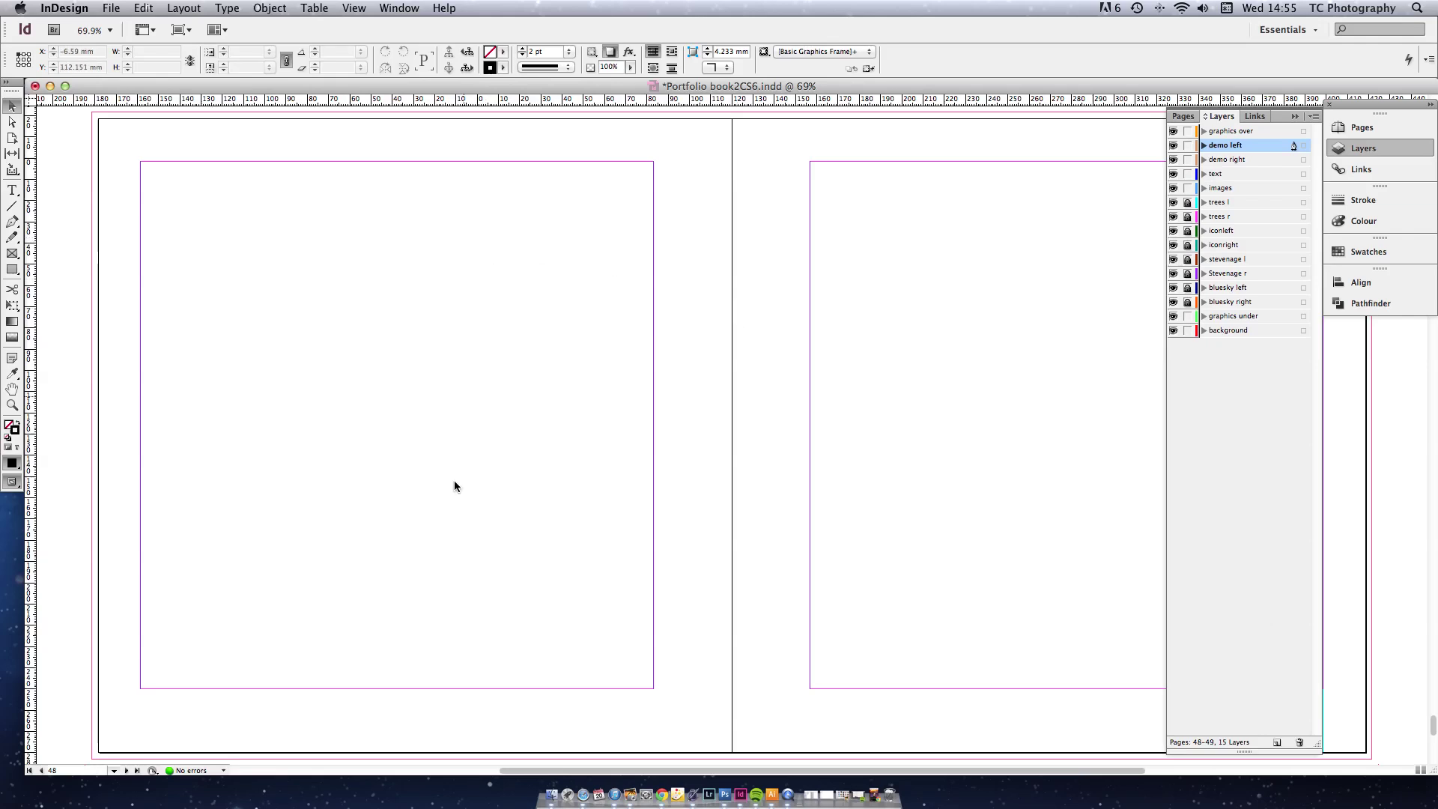
pyautogui.click(12, 255)
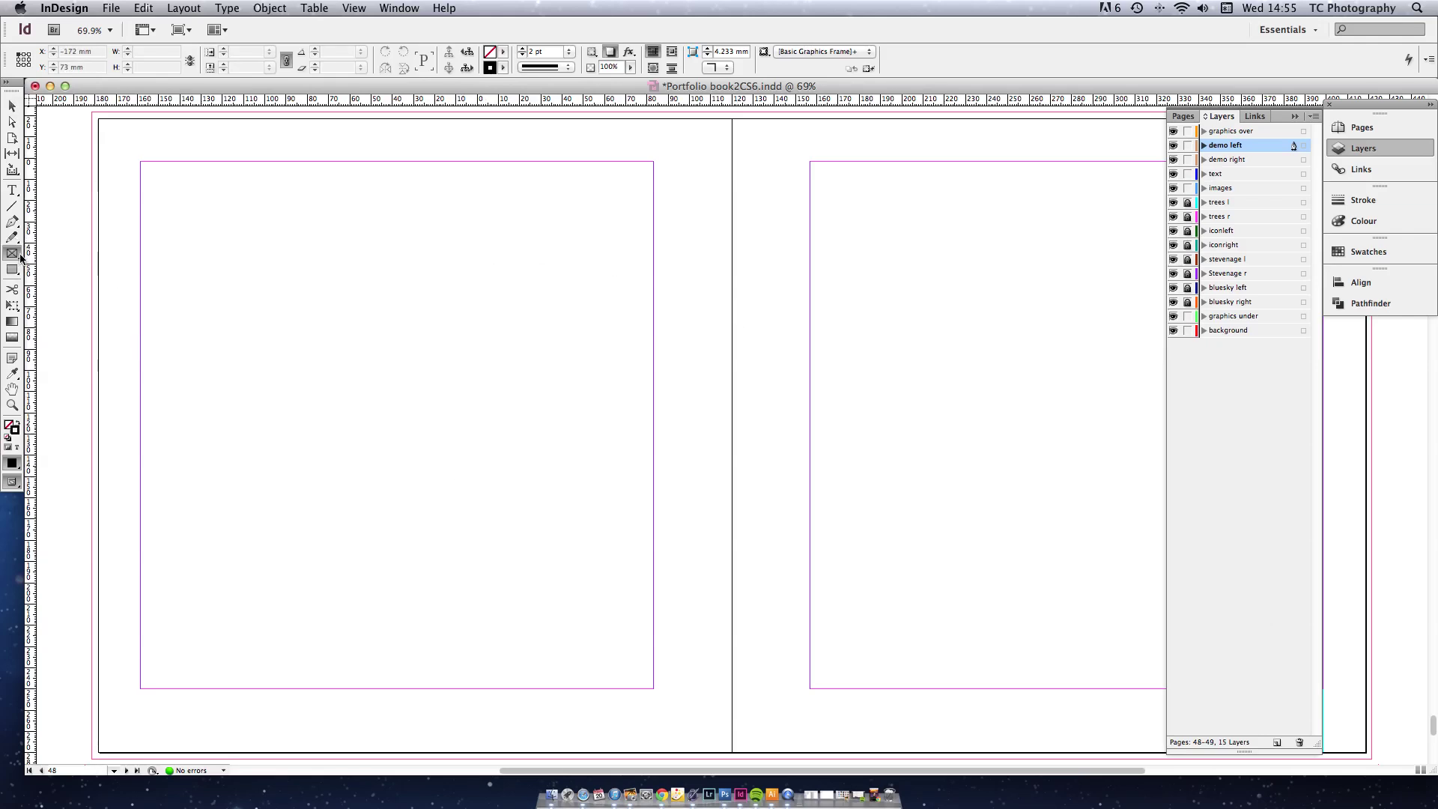
# - Draw a 250.41 × 151.849 mm image frame straddling the spine across both pages
pyautogui.moveTo(465, 245); pyautogui.dragTo(997, 566)
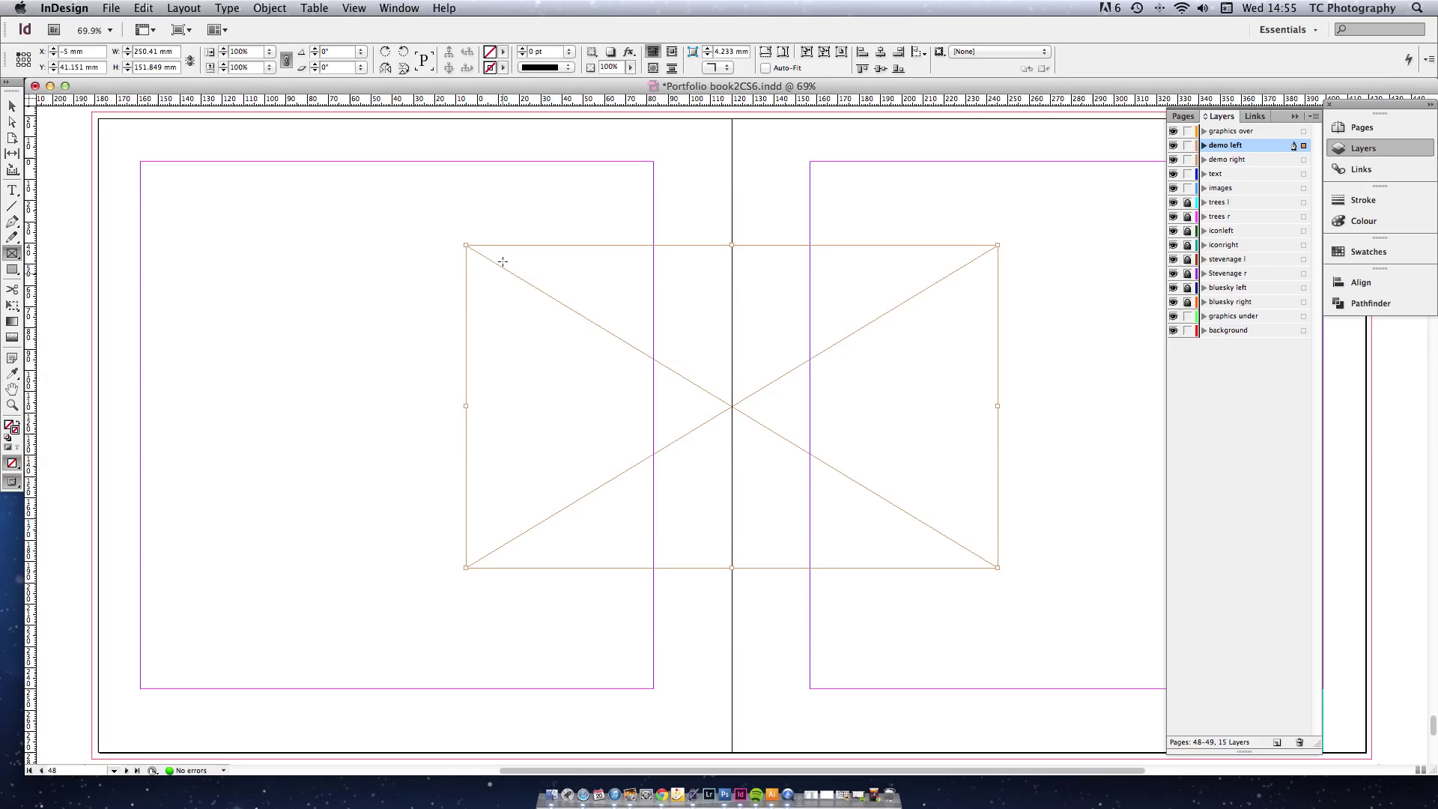
# - Place eastgateBLURB.tif from the Miscellany image folder into the frame
pyautogui.click(112, 9)
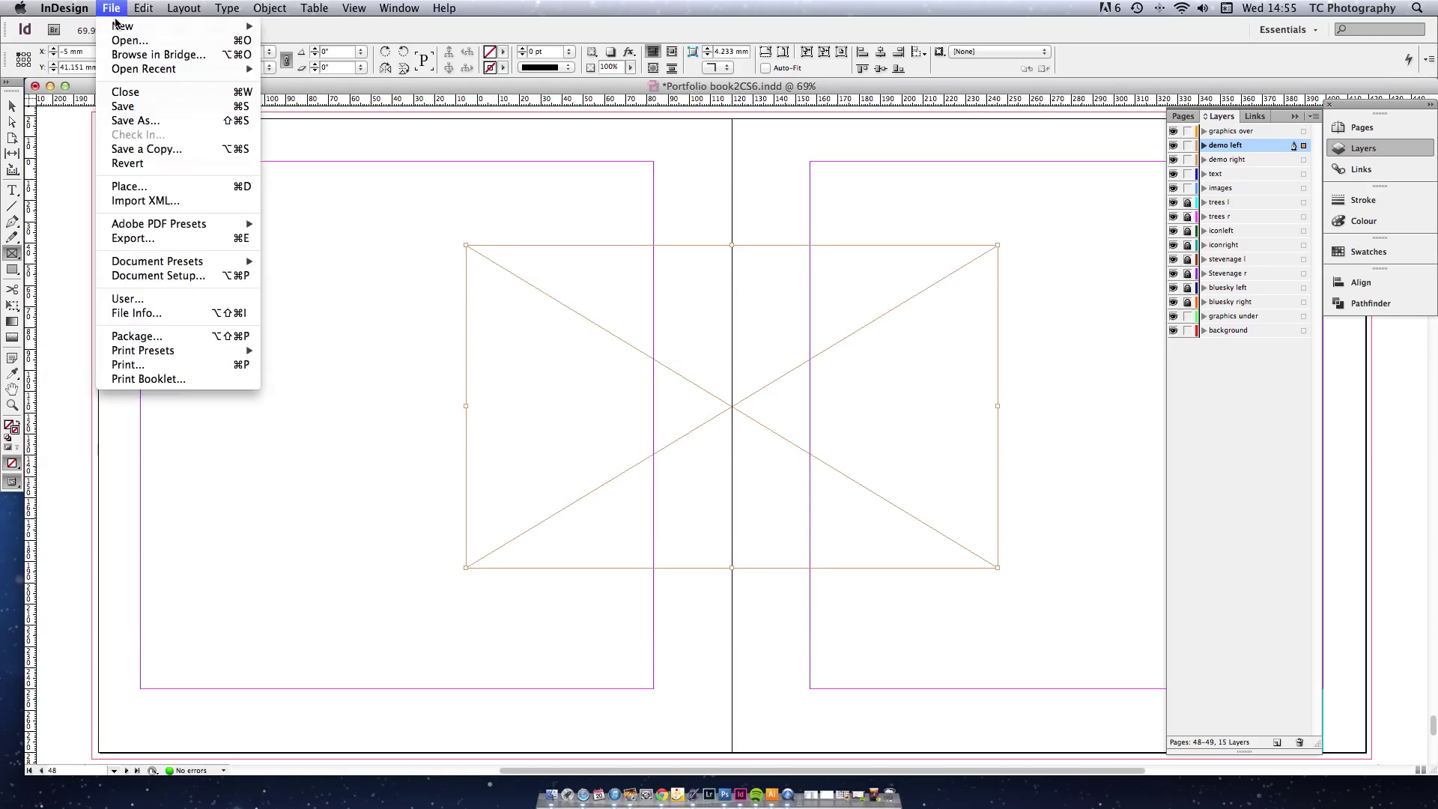
pyautogui.click(124, 187)
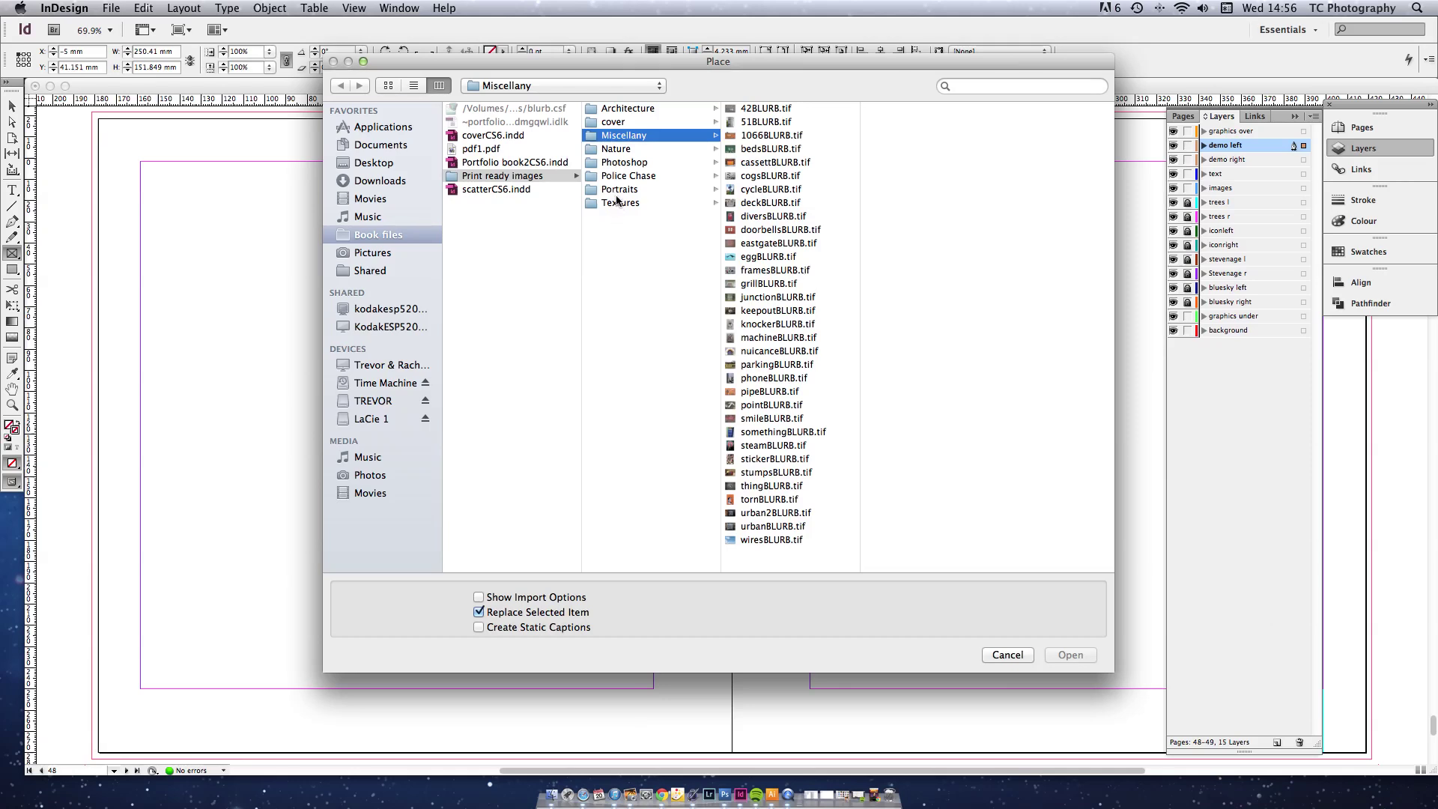
pyautogui.click(623, 152)
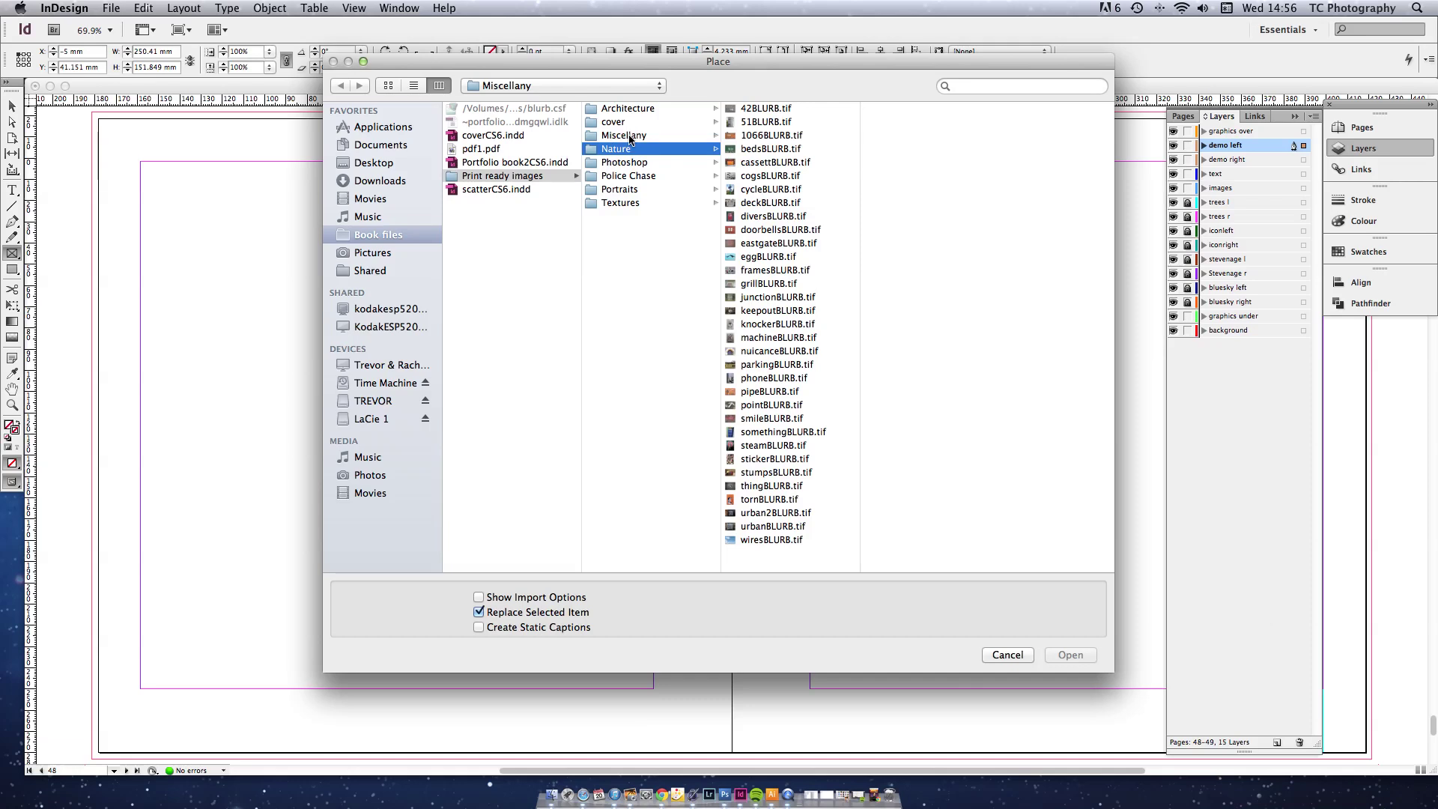
pyautogui.click(629, 136)
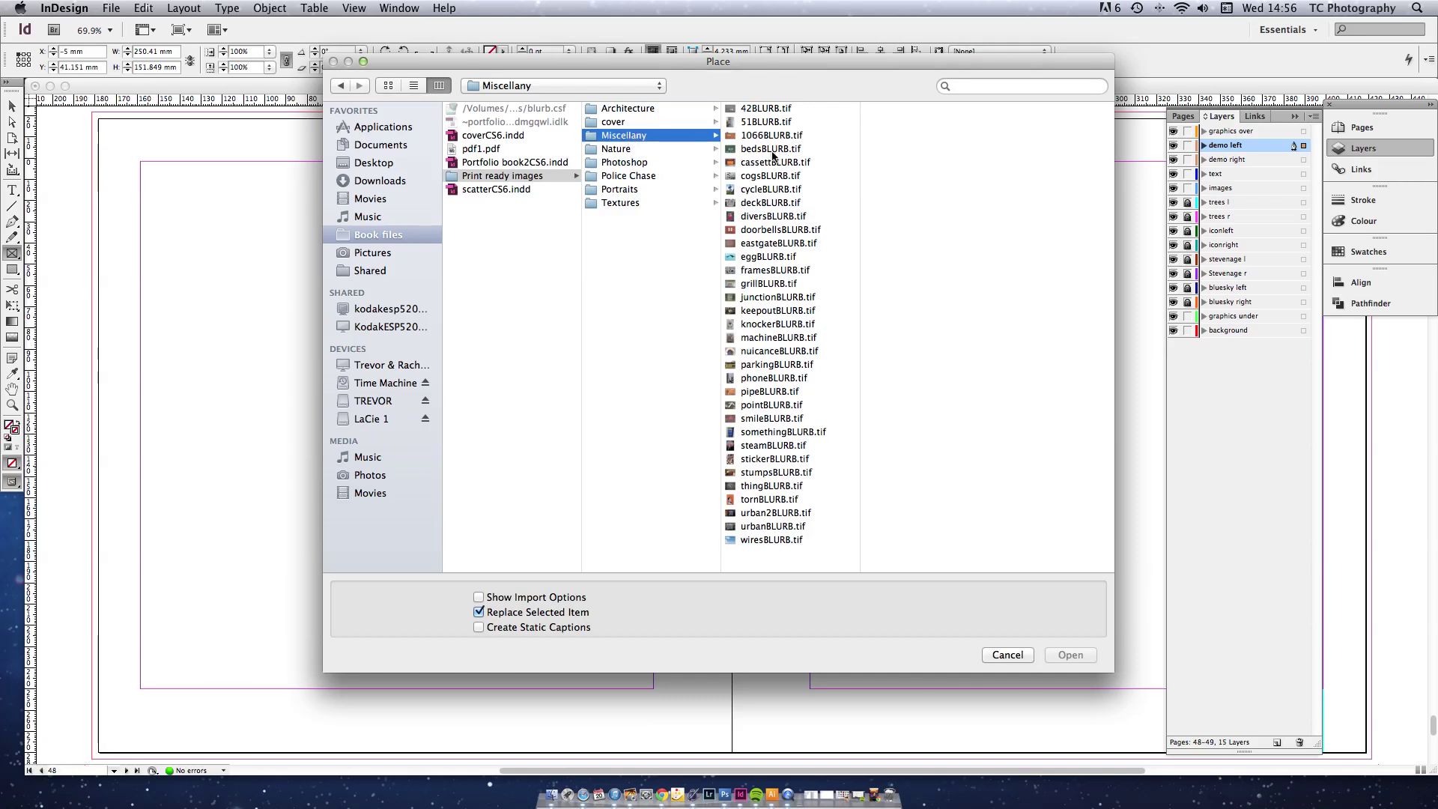
pyautogui.click(766, 243)
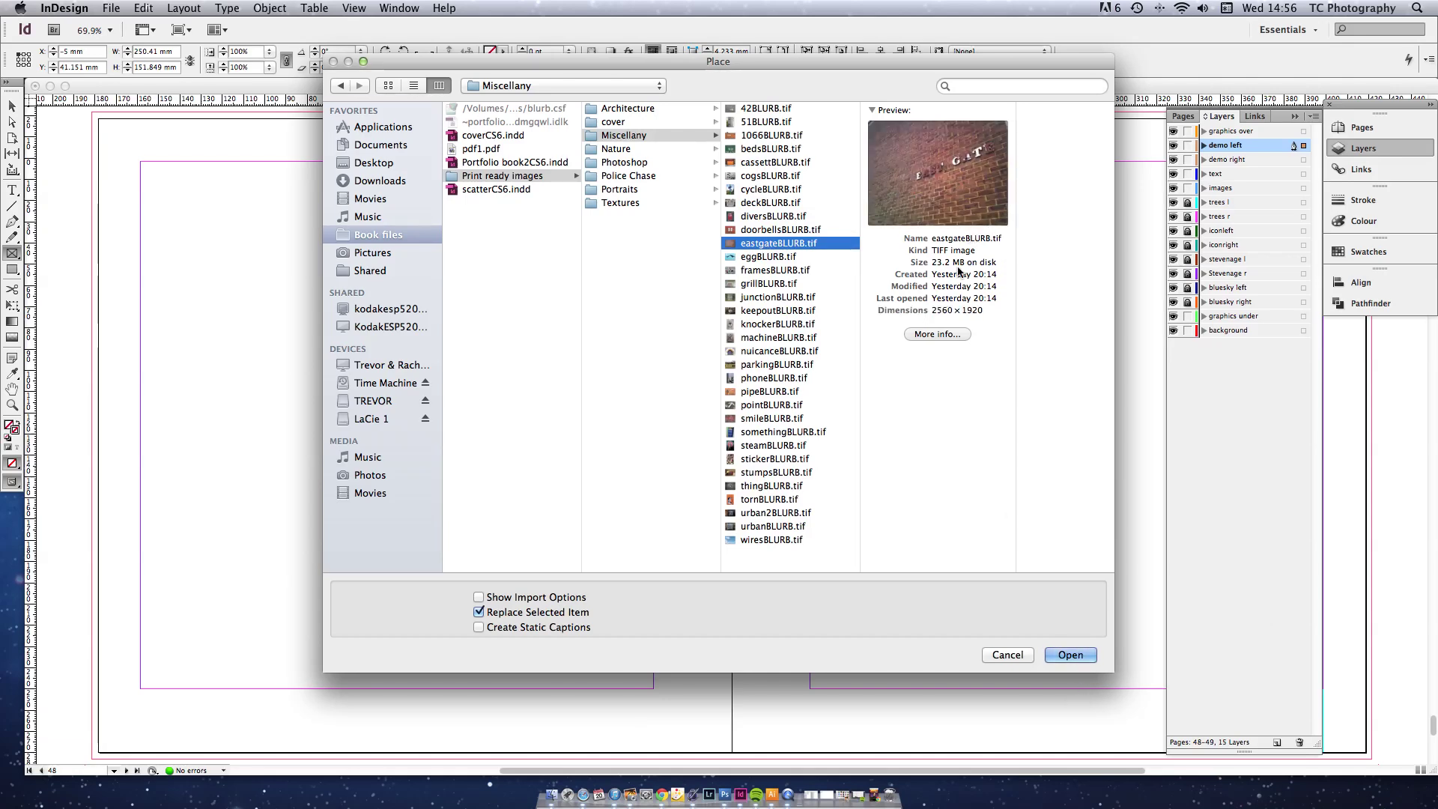
pyautogui.click(1070, 655)
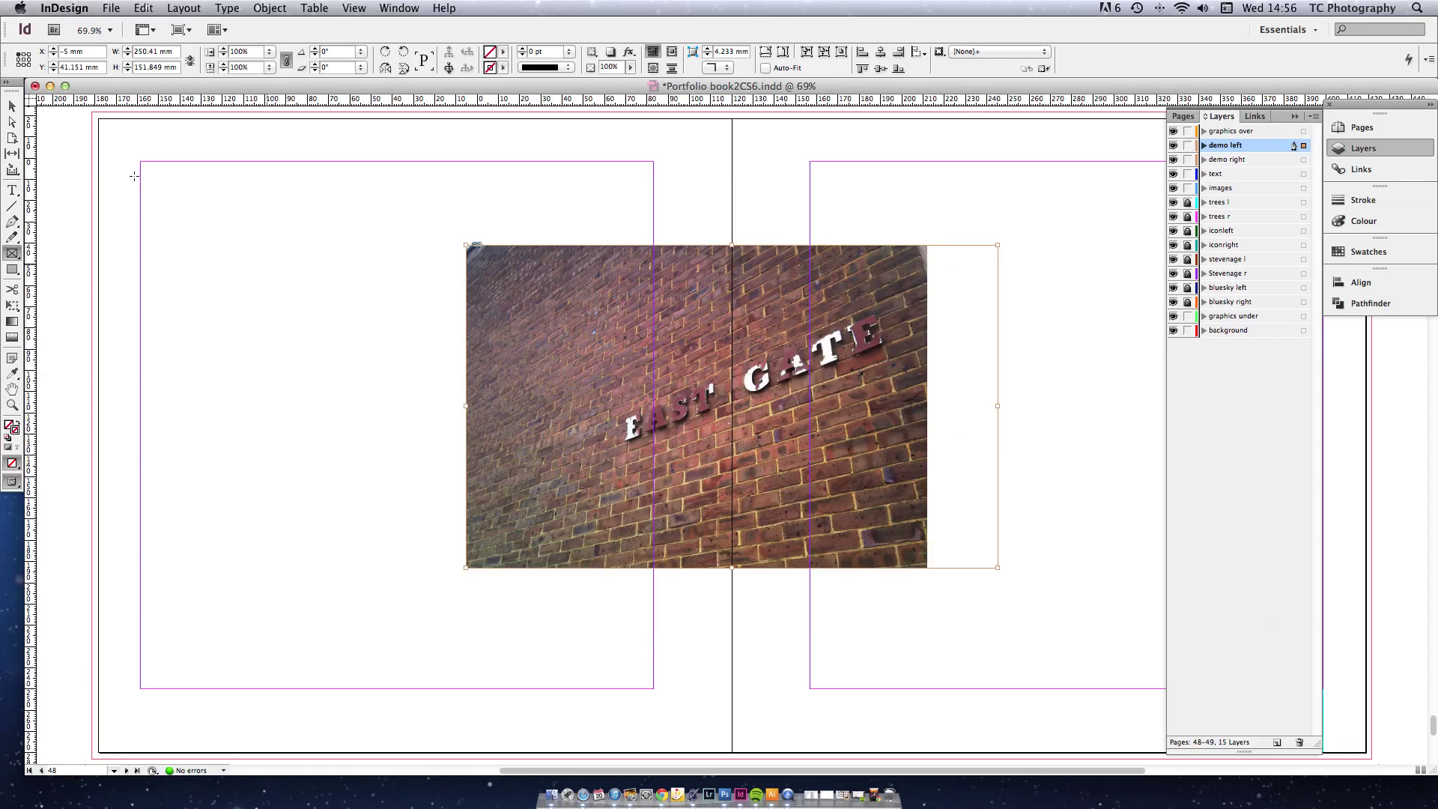
# - Scale the brick-wall photo to about 123.6% (268 × 201 mm) and move it up inside the frame
pyautogui.click(12, 122)
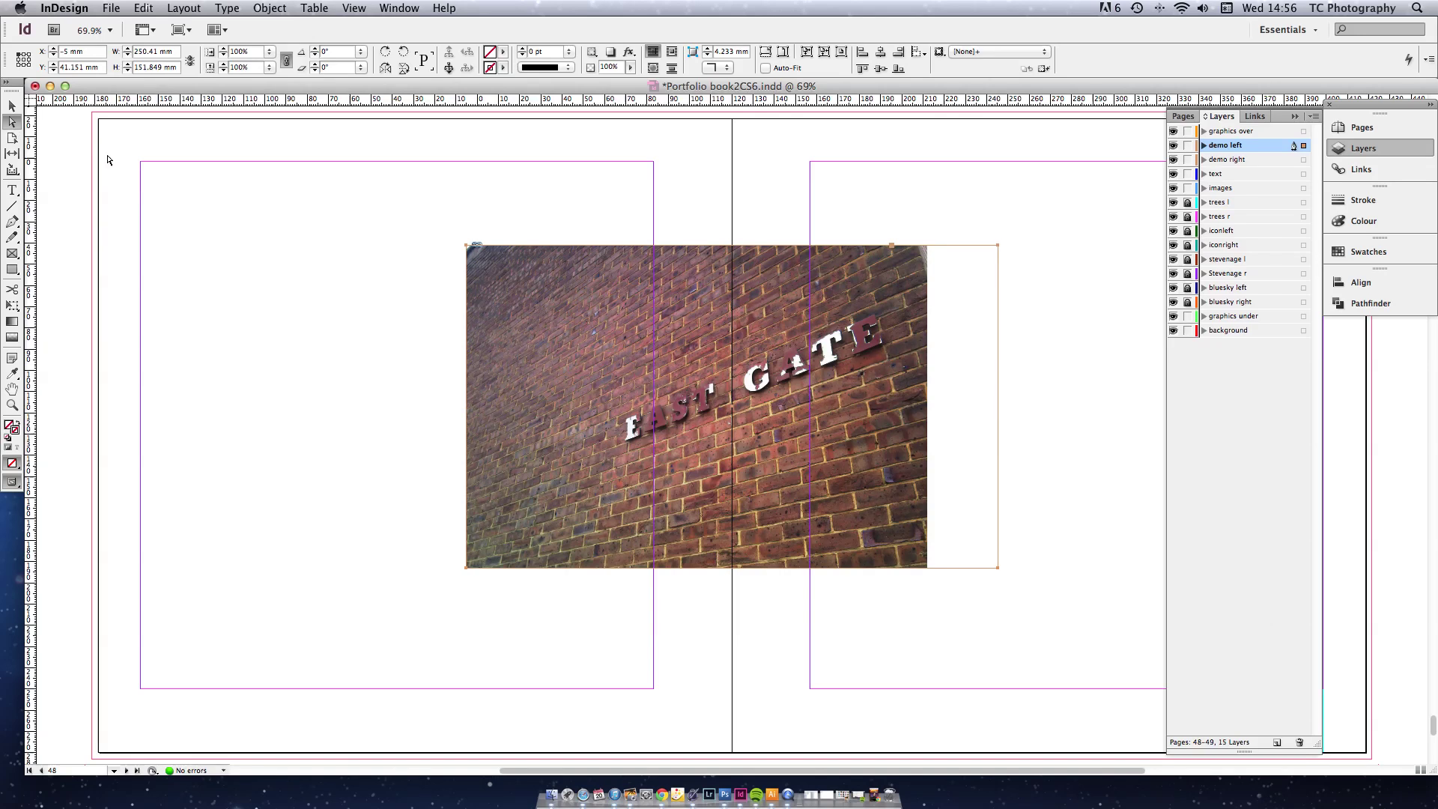
pyautogui.press('Escape')
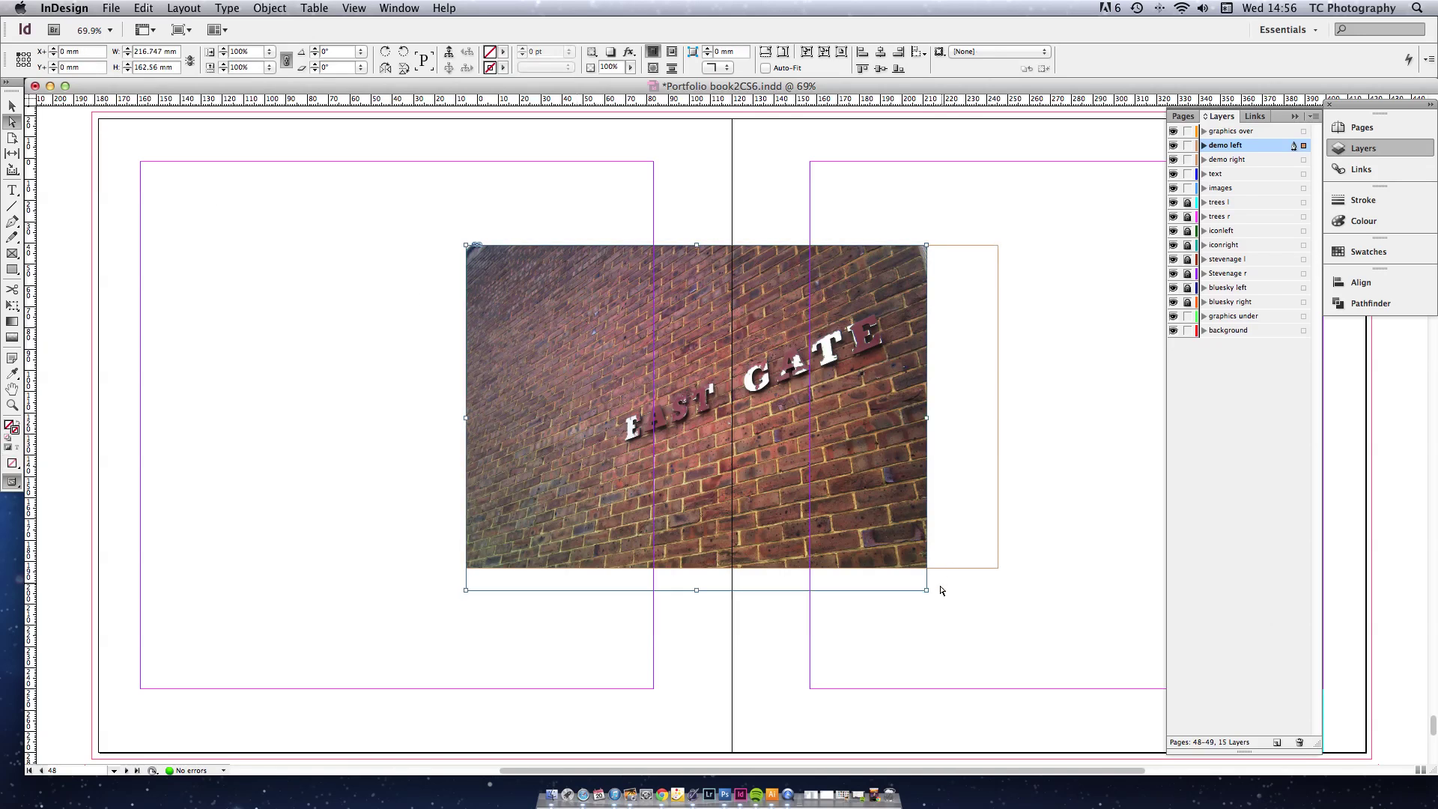
pyautogui.moveTo(927, 590); pyautogui.dragTo(997, 658)
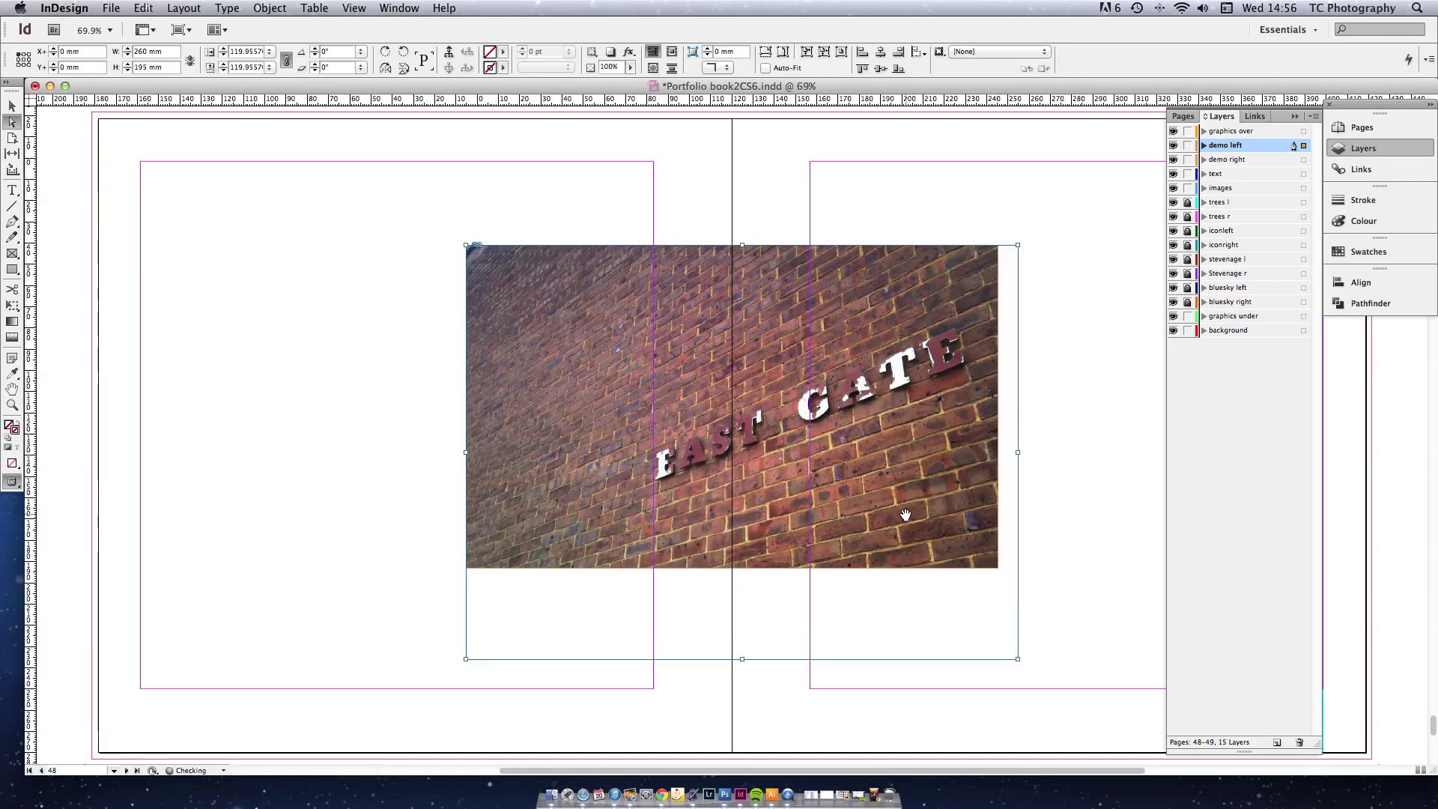
pyautogui.click(468, 245)
pyautogui.moveTo(468, 245); pyautogui.dragTo(449, 232)
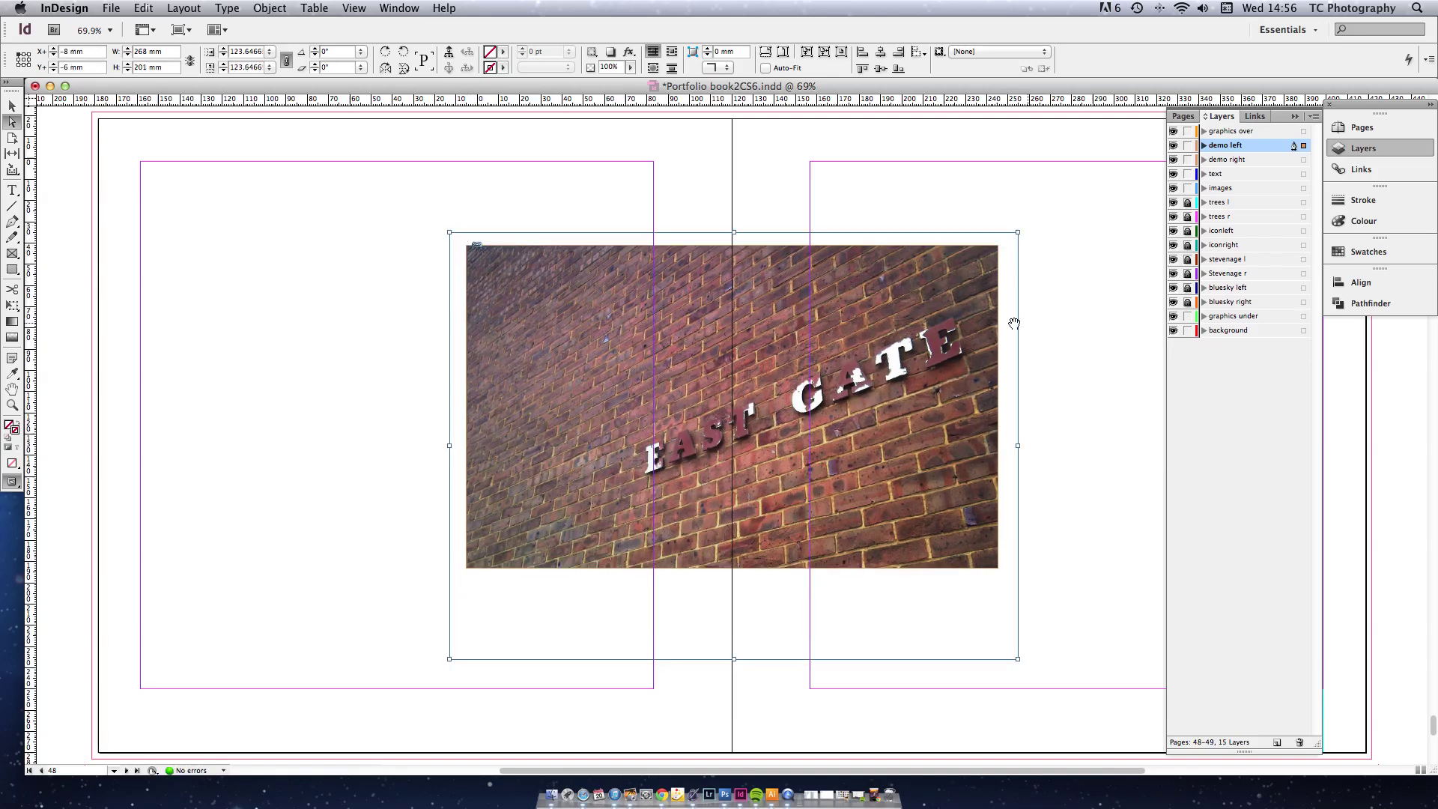
pyautogui.moveTo(961, 305); pyautogui.dragTo(962, 268)
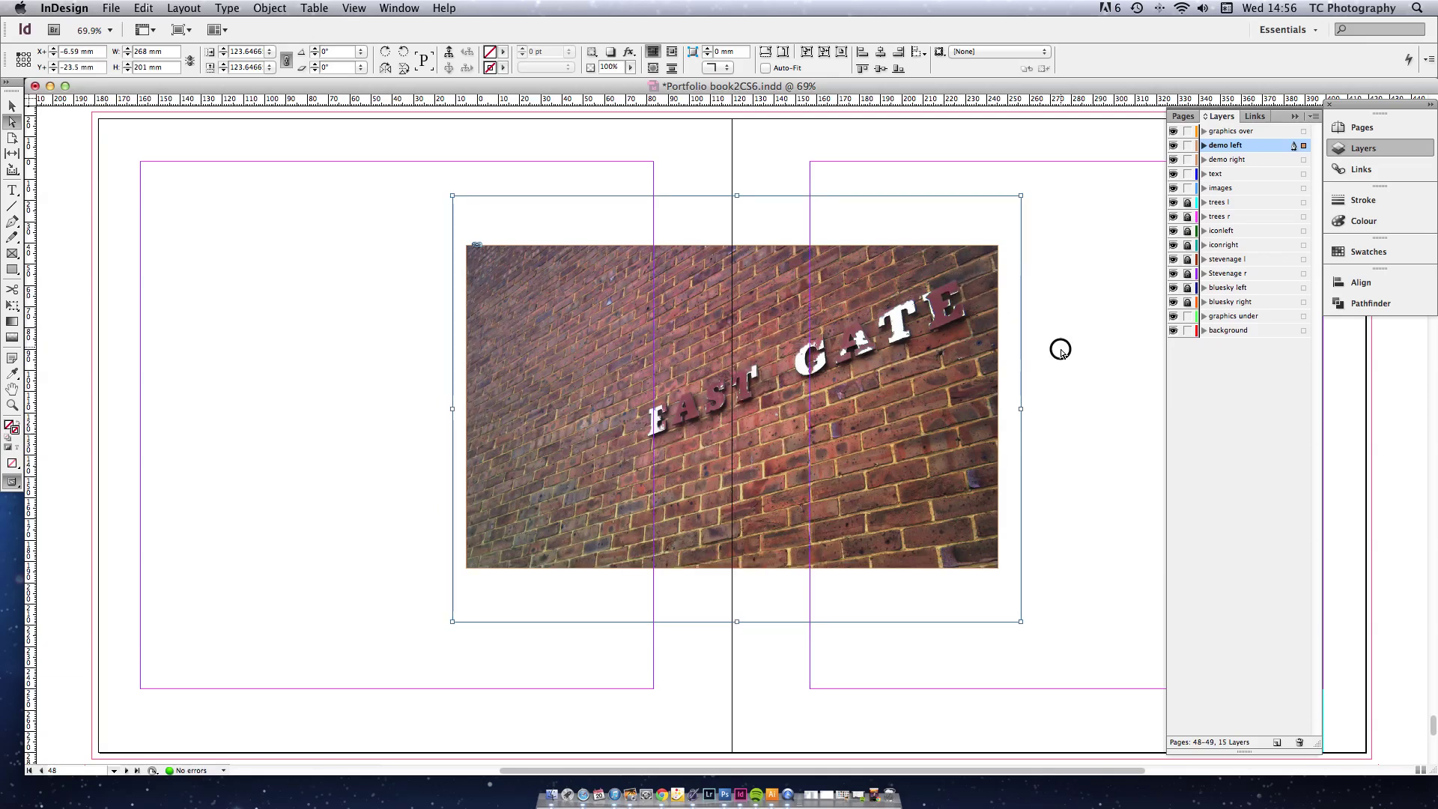
pyautogui.click(1020, 475)
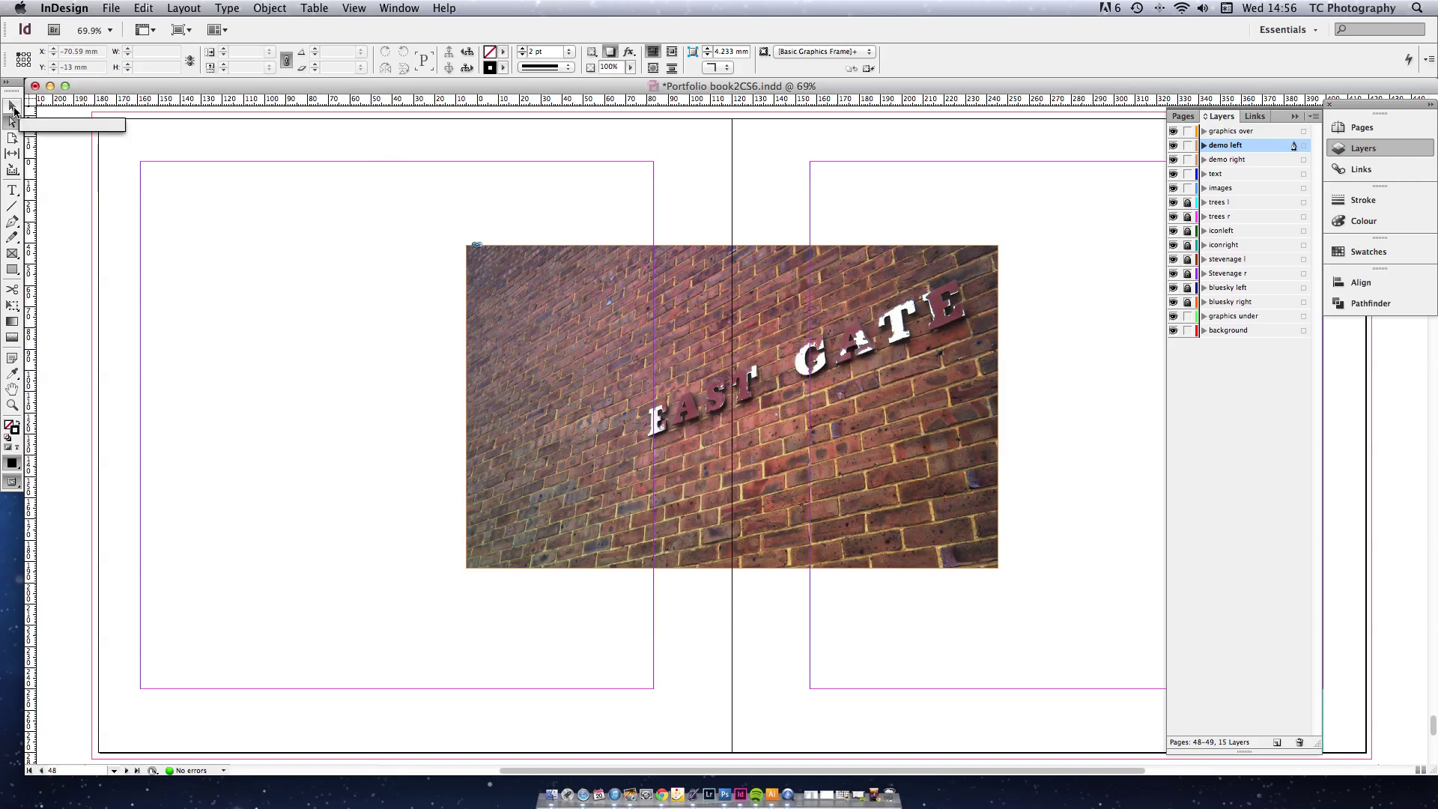
# - Copy the brick-wall photo frame
pyautogui.click(12, 108)
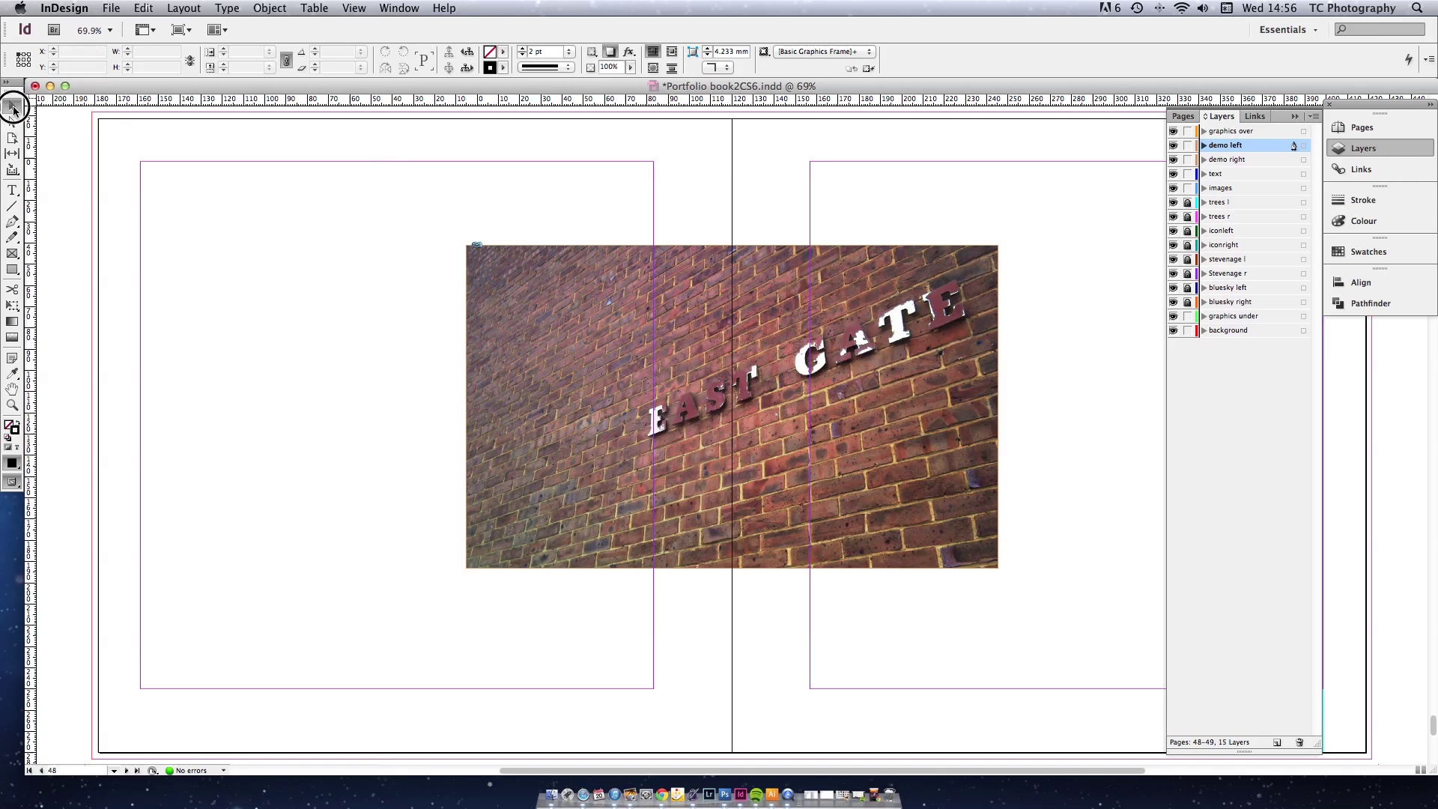
pyautogui.click(512, 246)
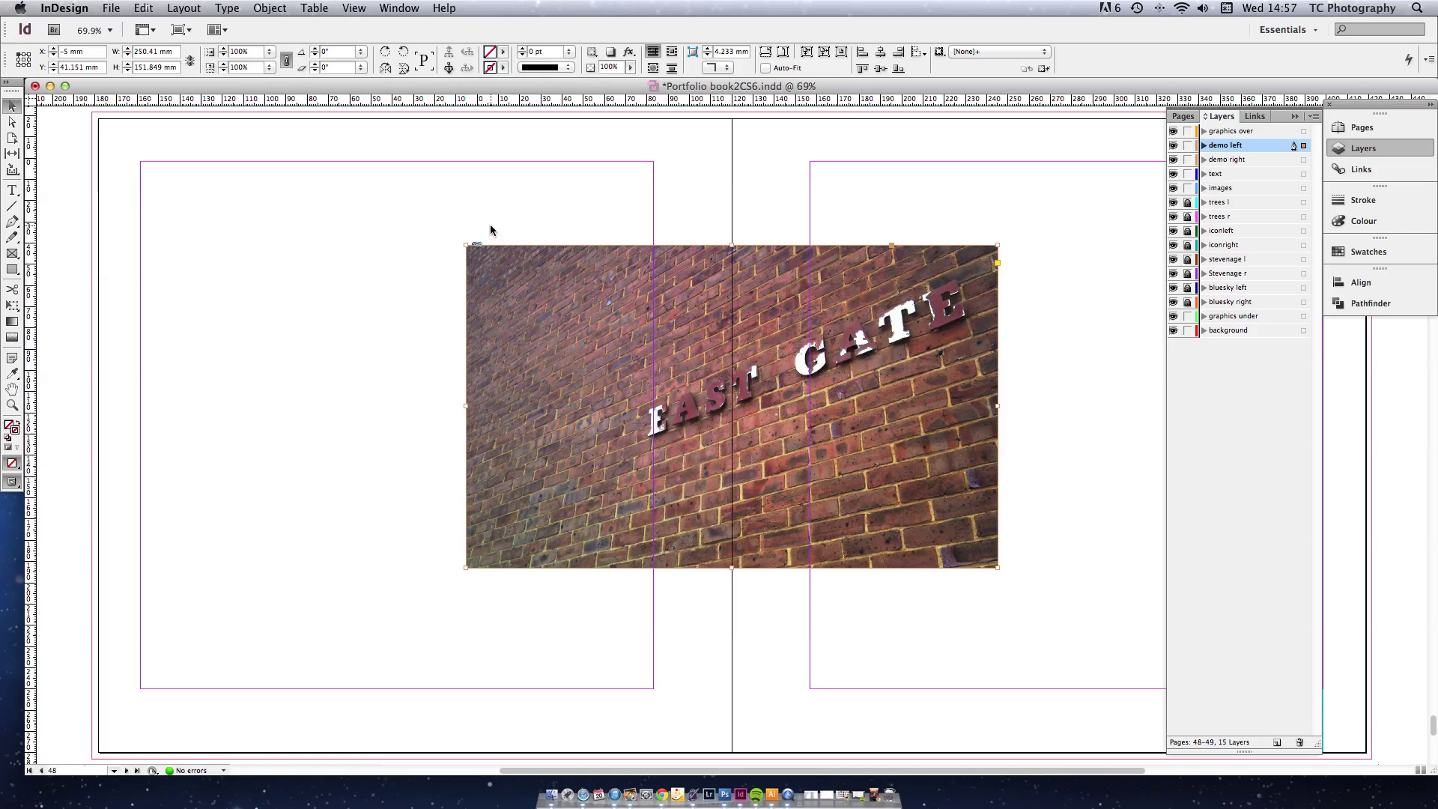
pyautogui.click(144, 8)
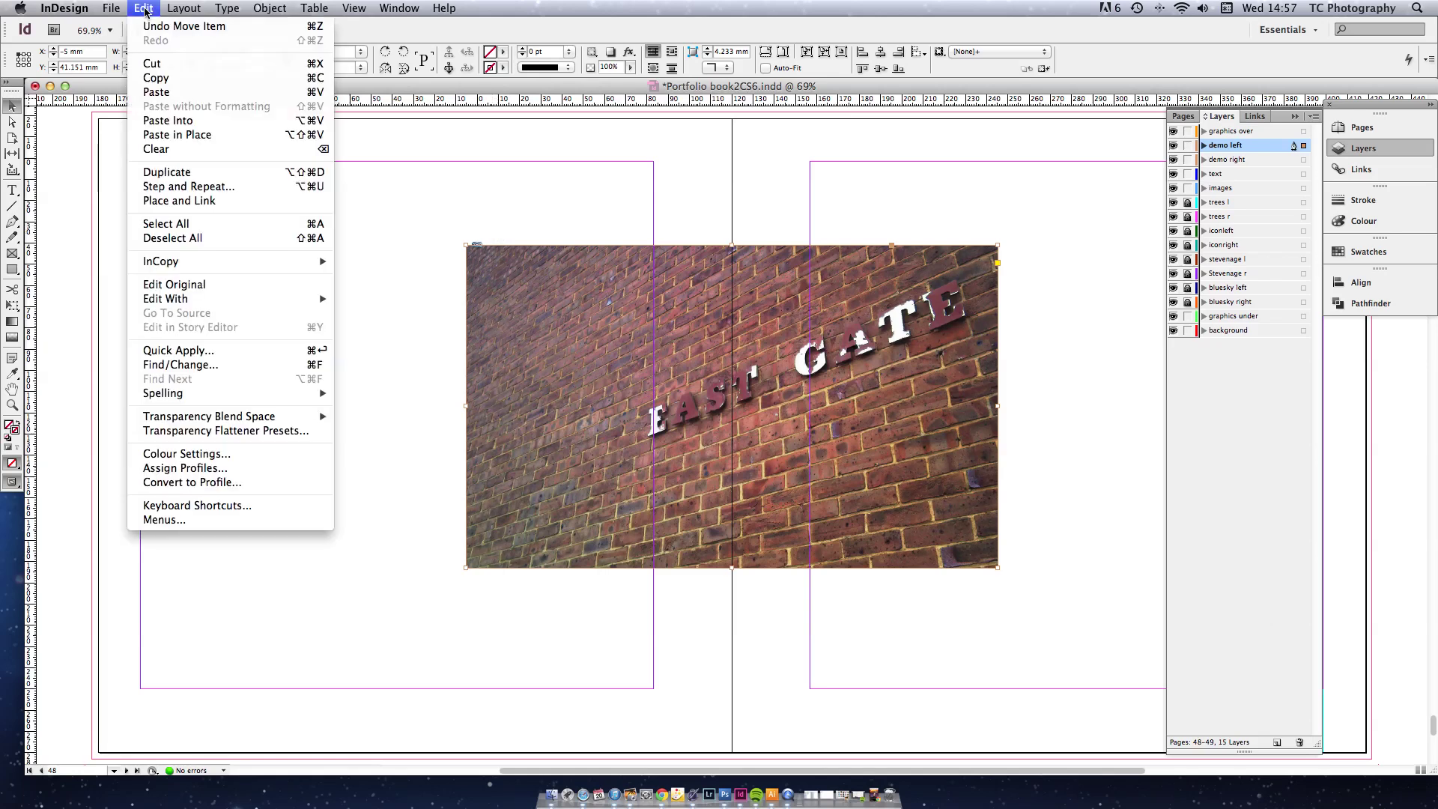
pyautogui.click(154, 80)
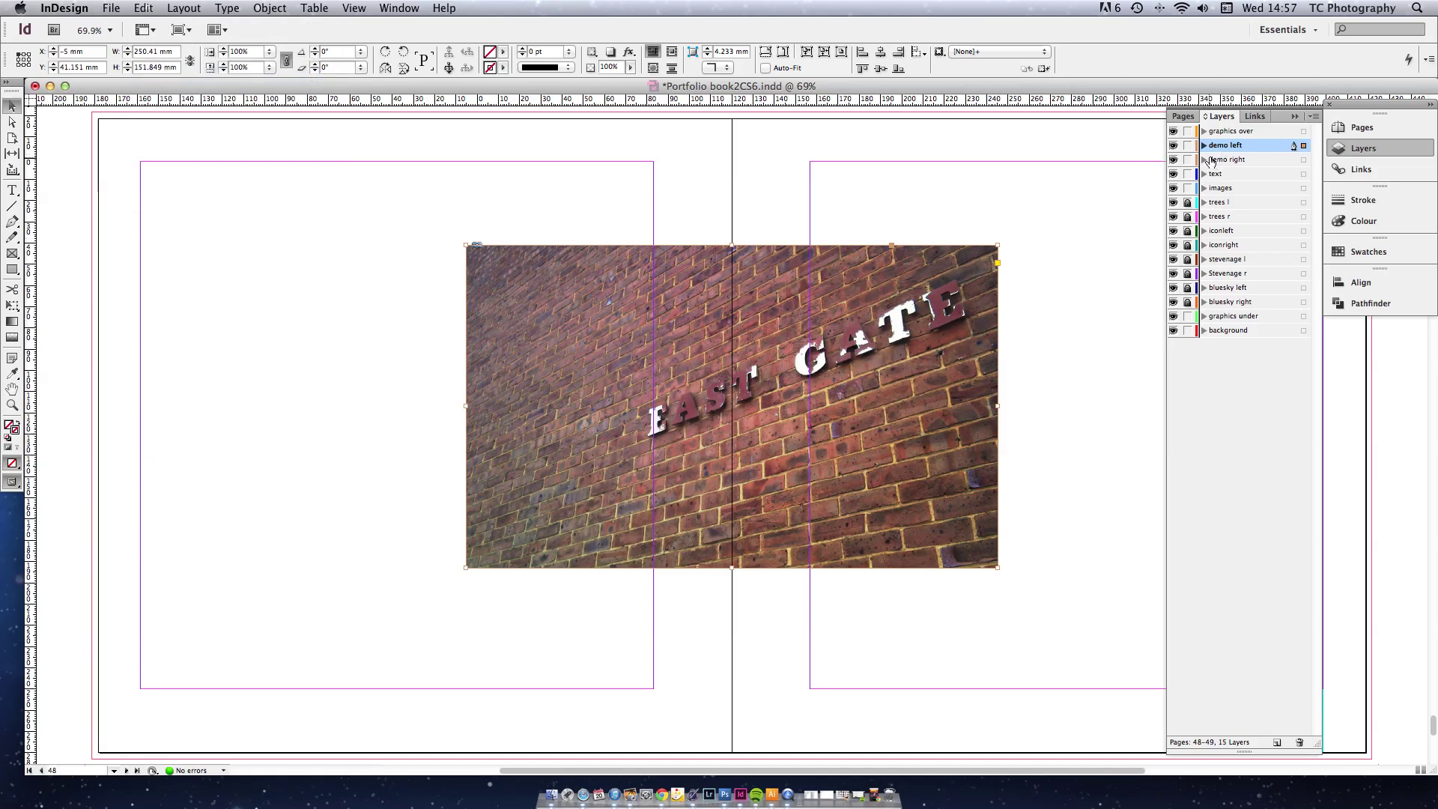
# - Hide the demo left layer and make demo right the working layer
pyautogui.click(1173, 146)
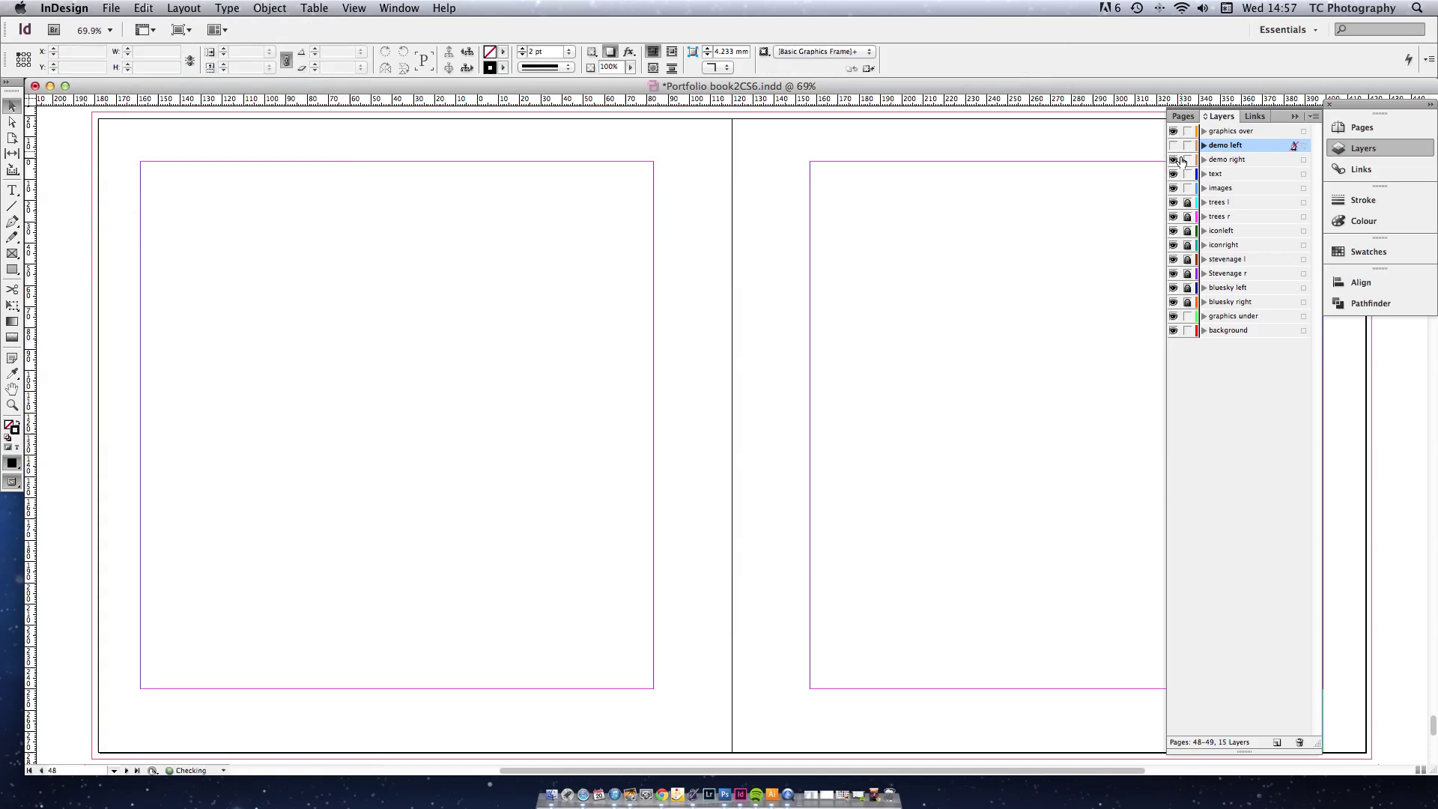
pyautogui.click(1237, 161)
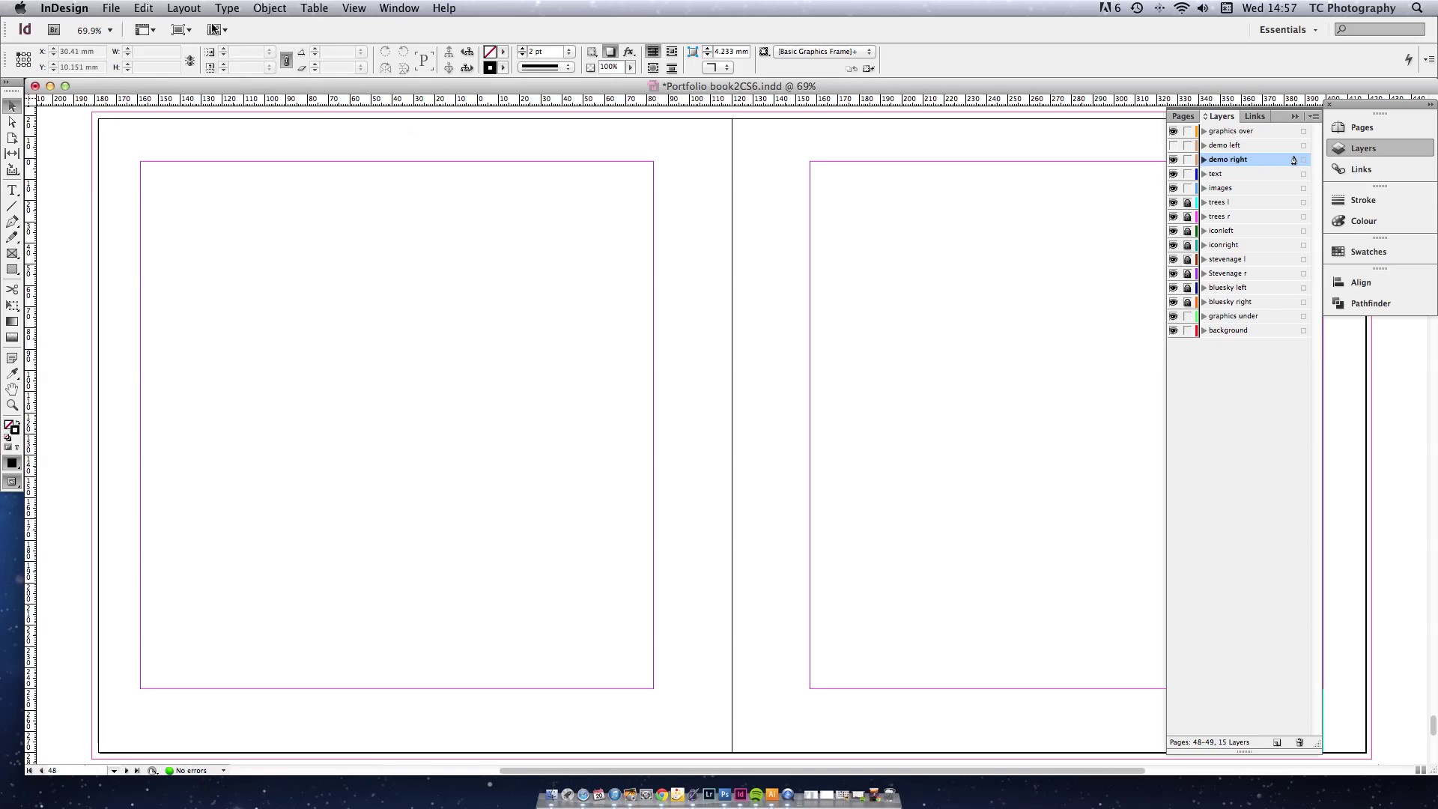
pyautogui.click(143, 7)
# - Paste the frame in place on demo right and crop its left edge to the spine, 125.5 mm wide
pyautogui.click(169, 133)
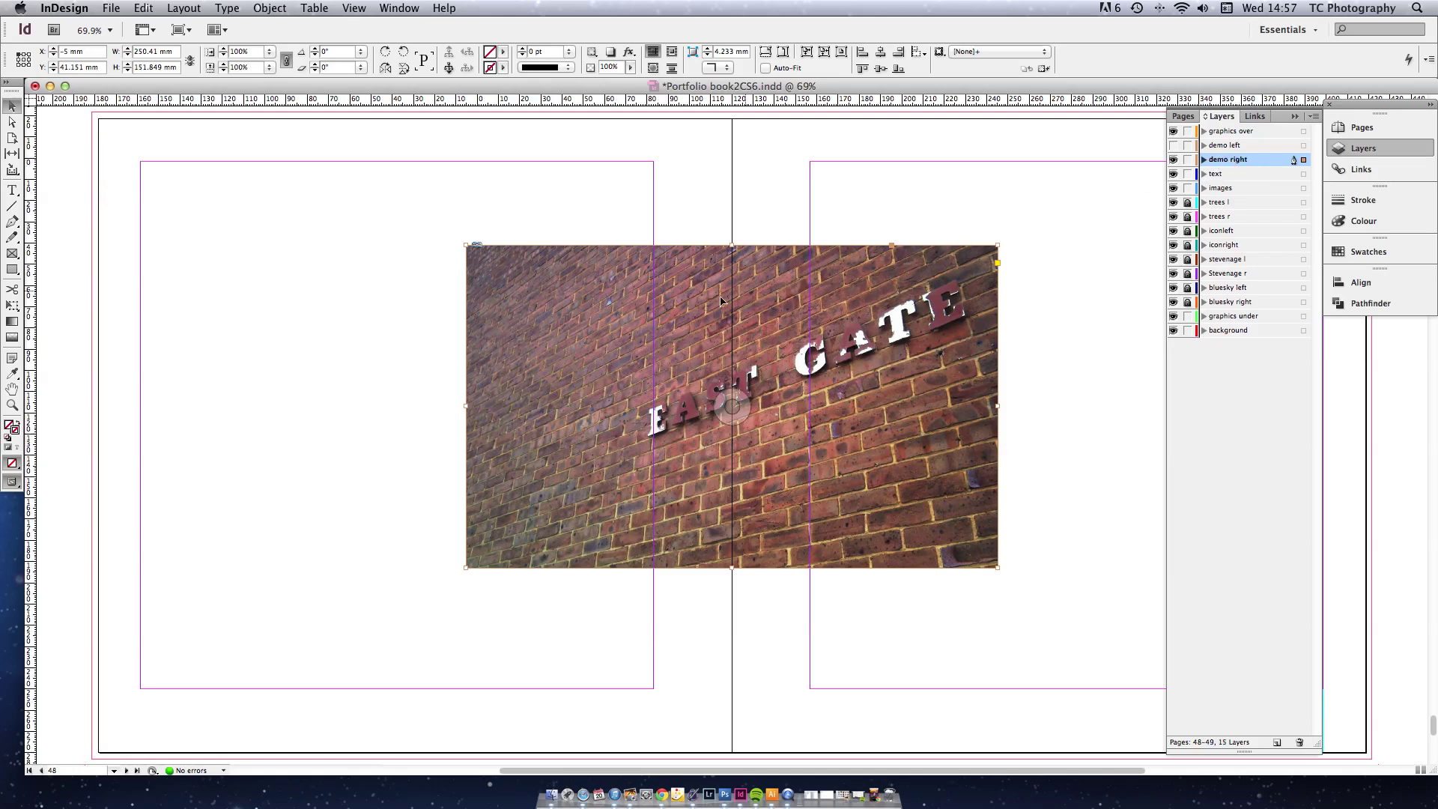
pyautogui.click(10, 110)
pyautogui.moveTo(471, 412); pyautogui.dragTo(732, 424)
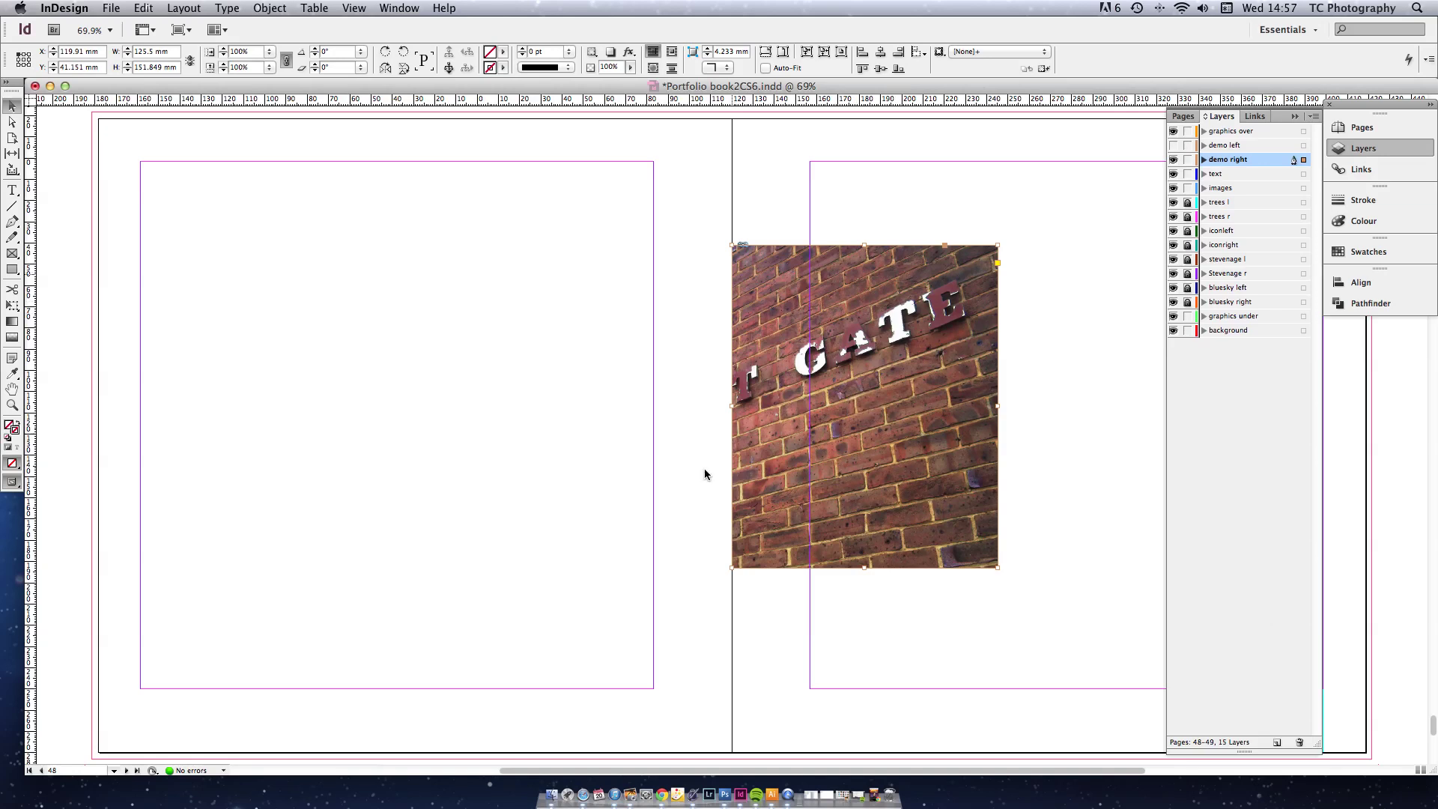
# - Hide demo right, target demo left, and crop its frame to end at the spine (124.91 mm)
pyautogui.click(1173, 160)
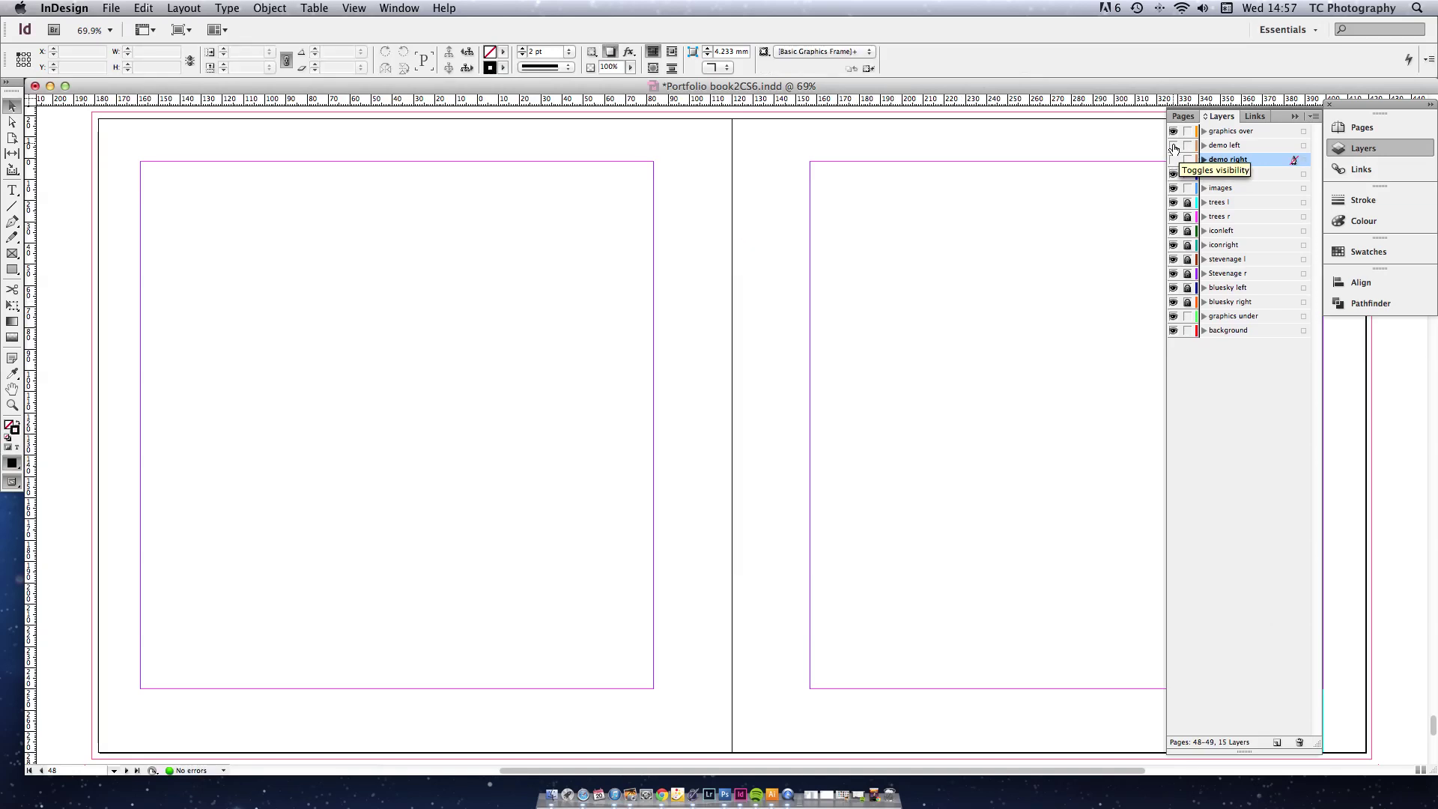
pyautogui.click(1172, 146)
pyautogui.click(1225, 145)
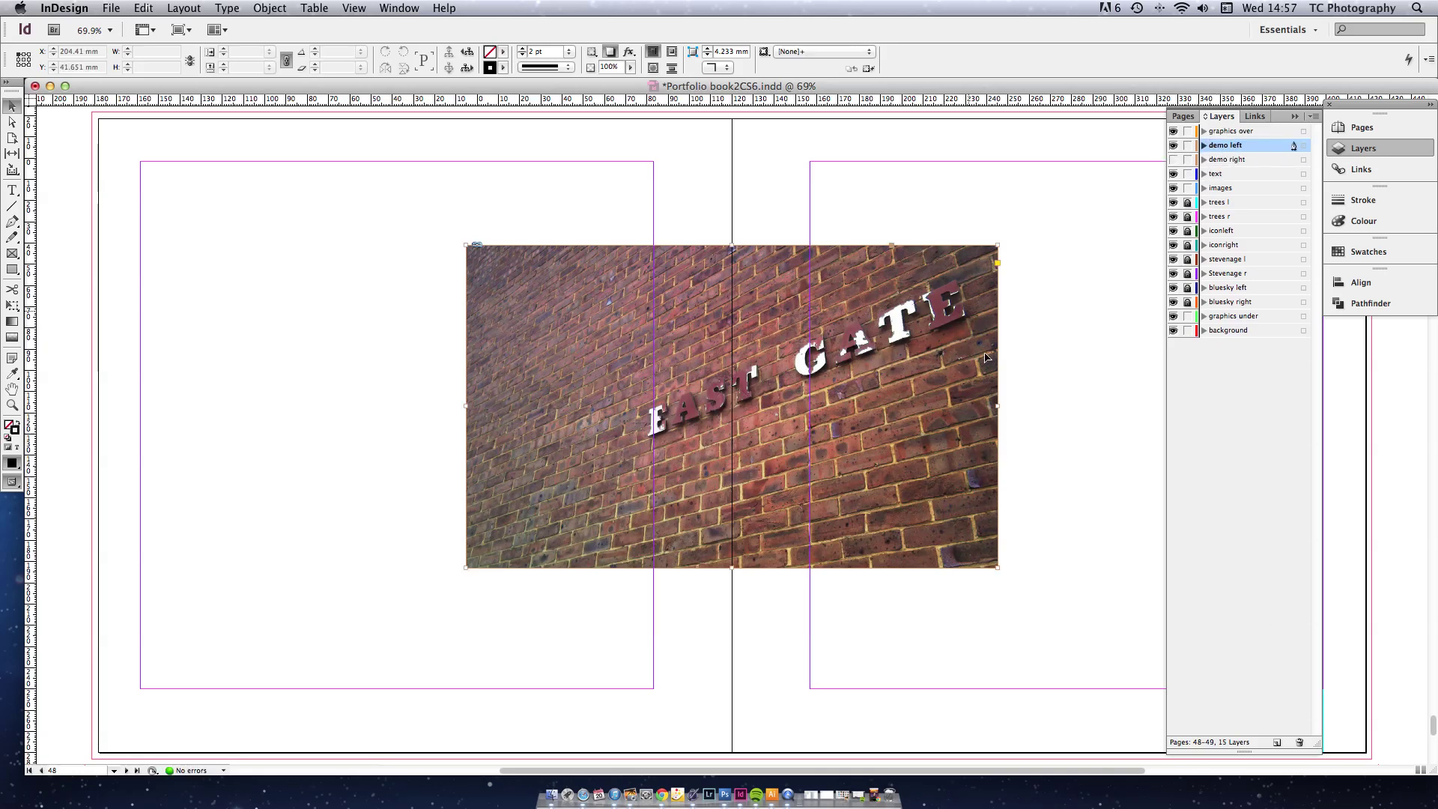
pyautogui.click(994, 428)
pyautogui.moveTo(998, 407); pyautogui.dragTo(733, 399)
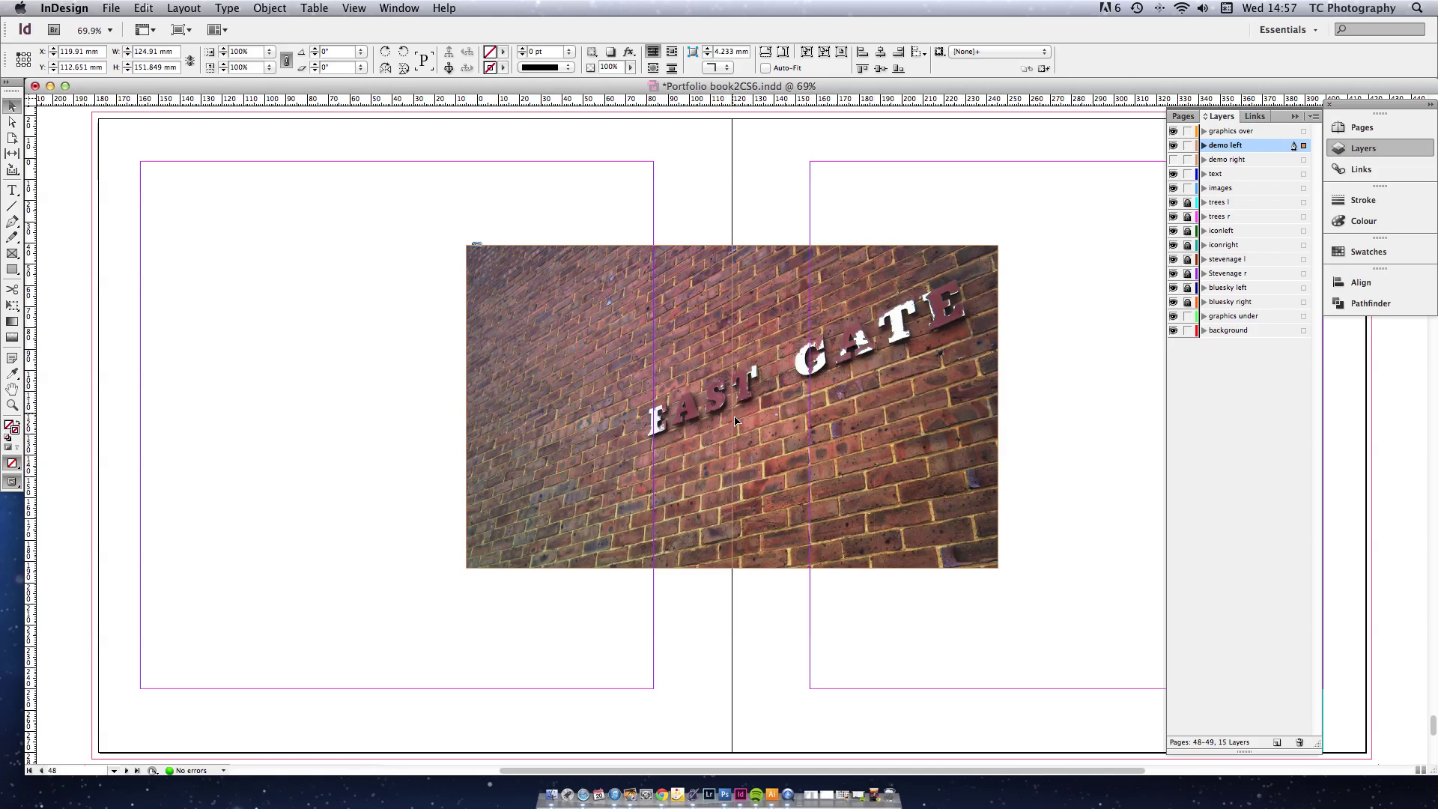
pyautogui.moveTo(735, 421); pyautogui.dragTo(734, 413)
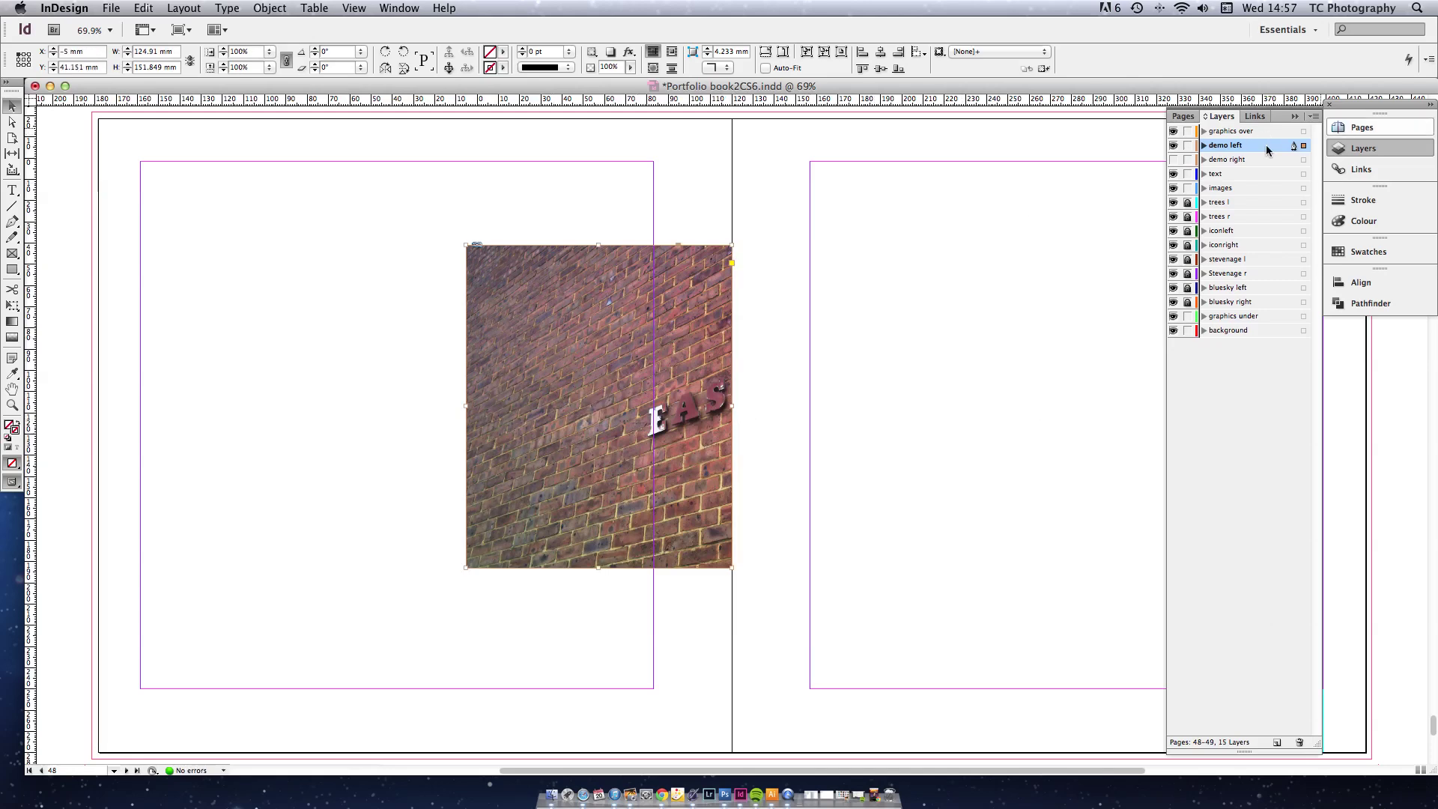
# - Toggle layer visibility to check each half, ending with both halves visible together
pyautogui.click(1173, 145)
pyautogui.click(1173, 145)
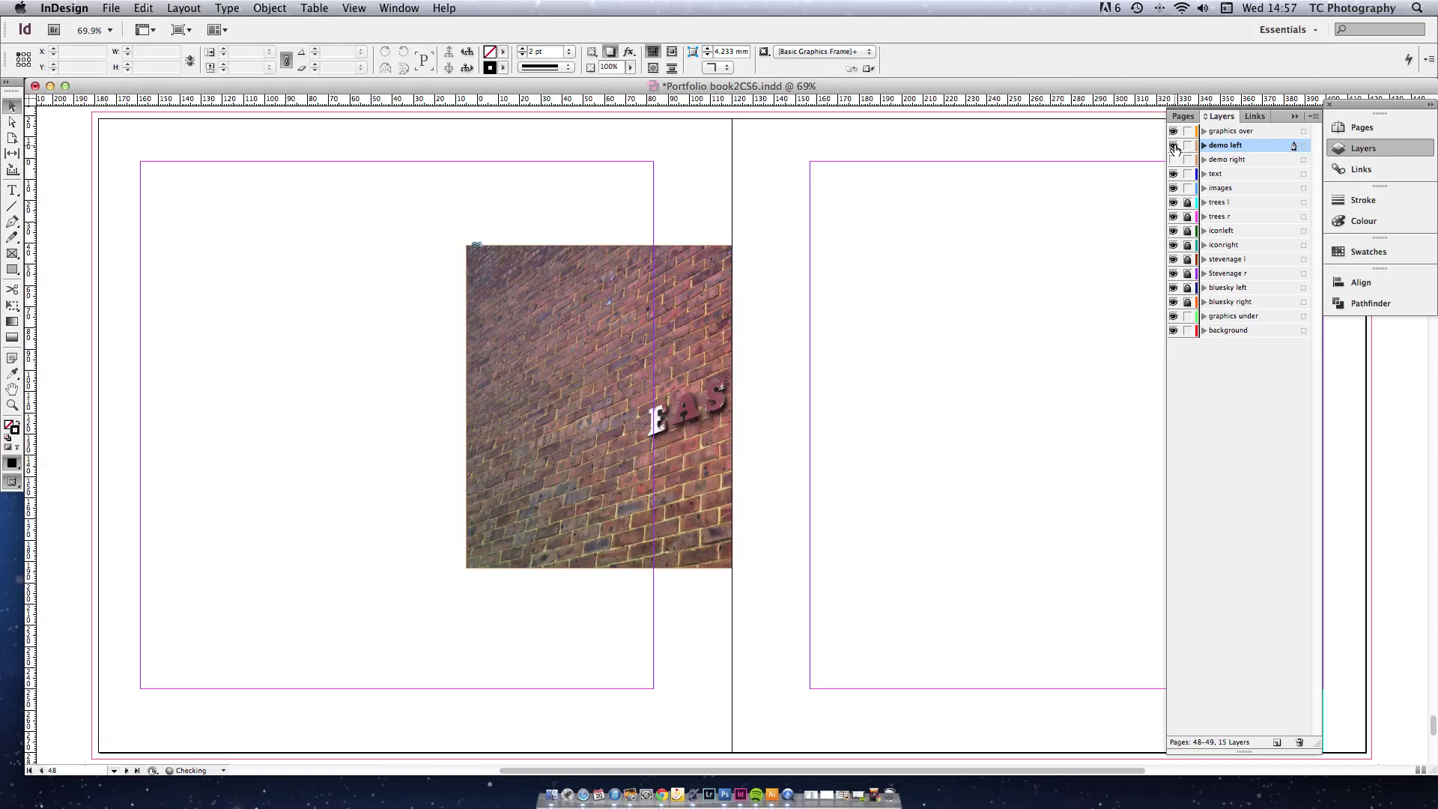
pyautogui.click(1173, 145)
pyautogui.click(1174, 159)
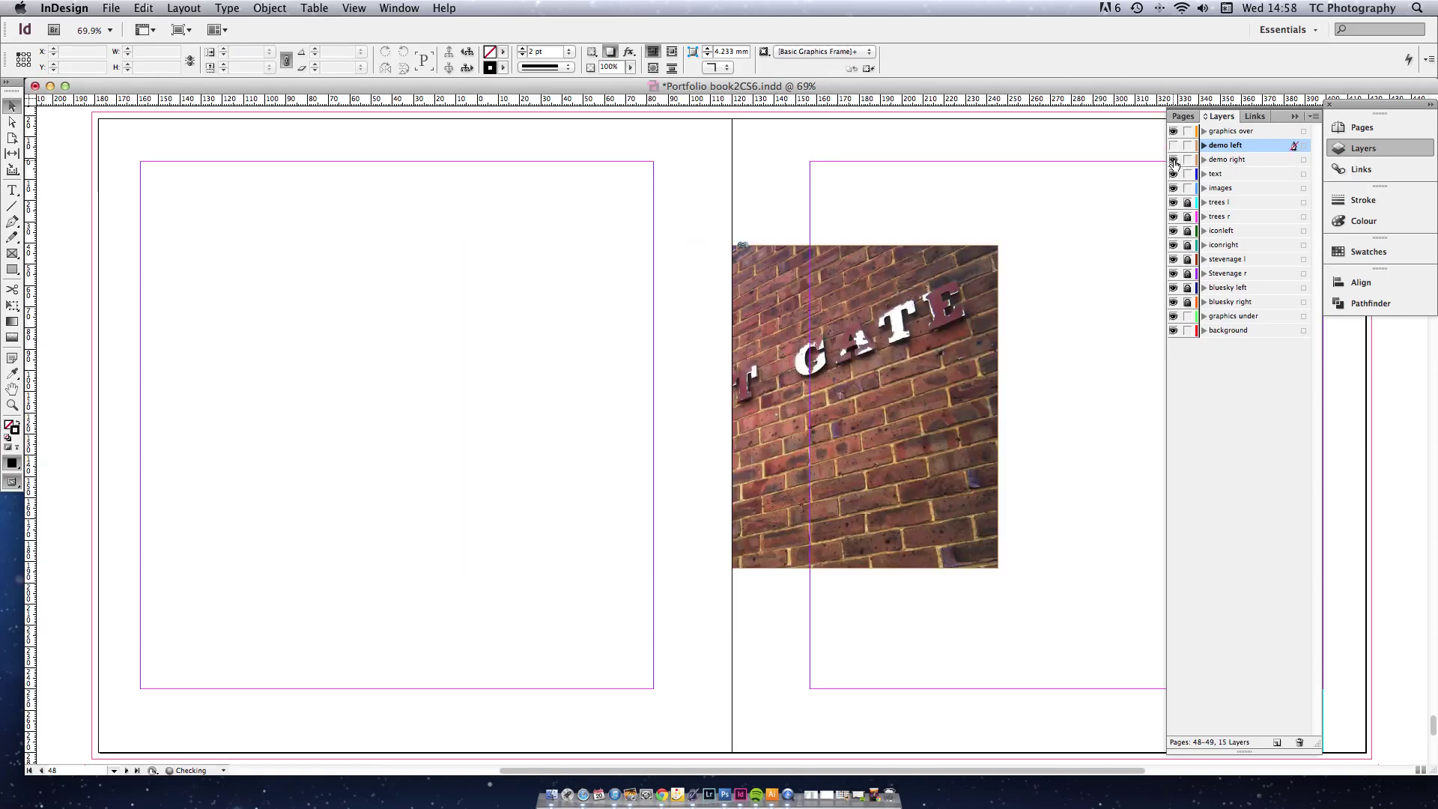
pyautogui.click(1174, 160)
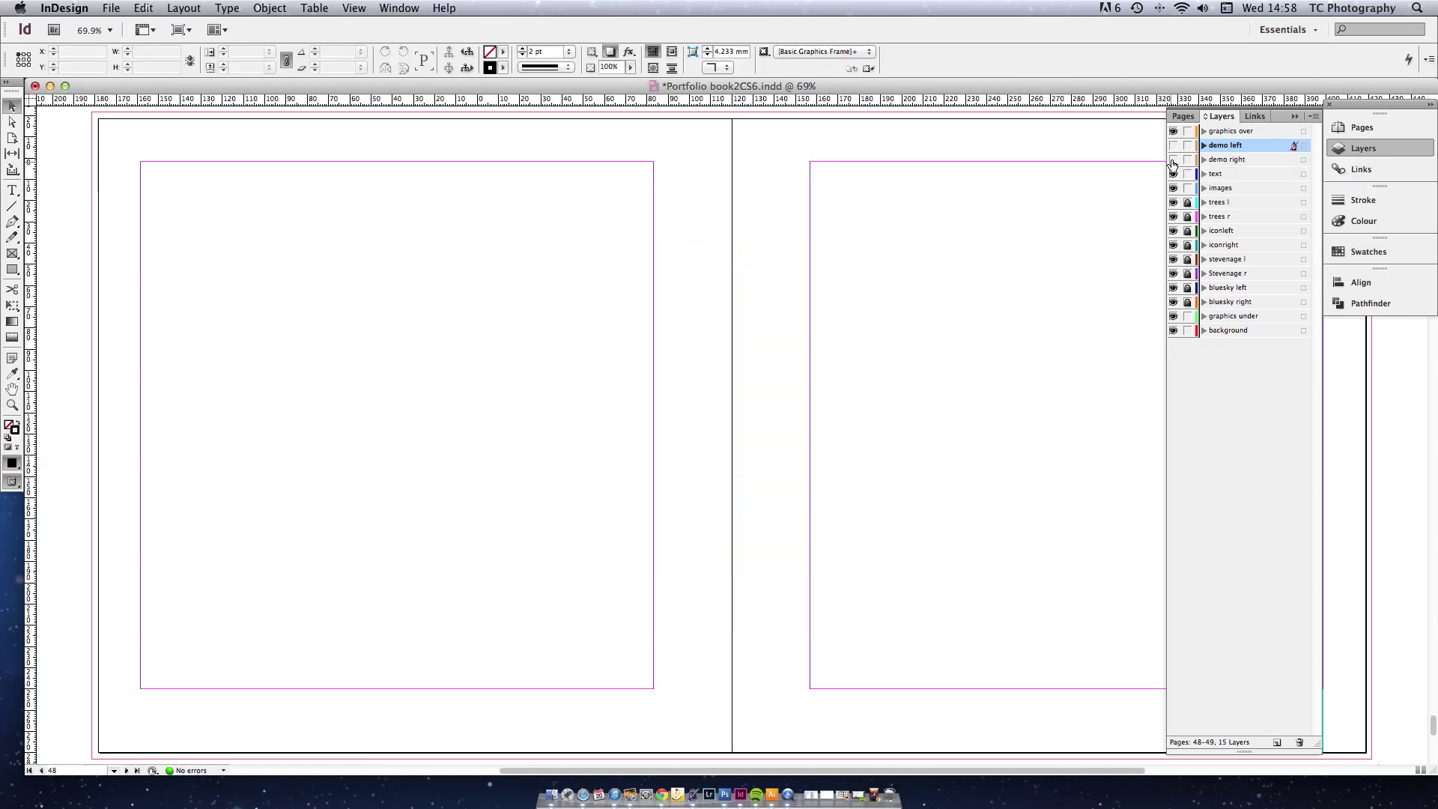
pyautogui.click(1174, 146)
pyautogui.click(1174, 160)
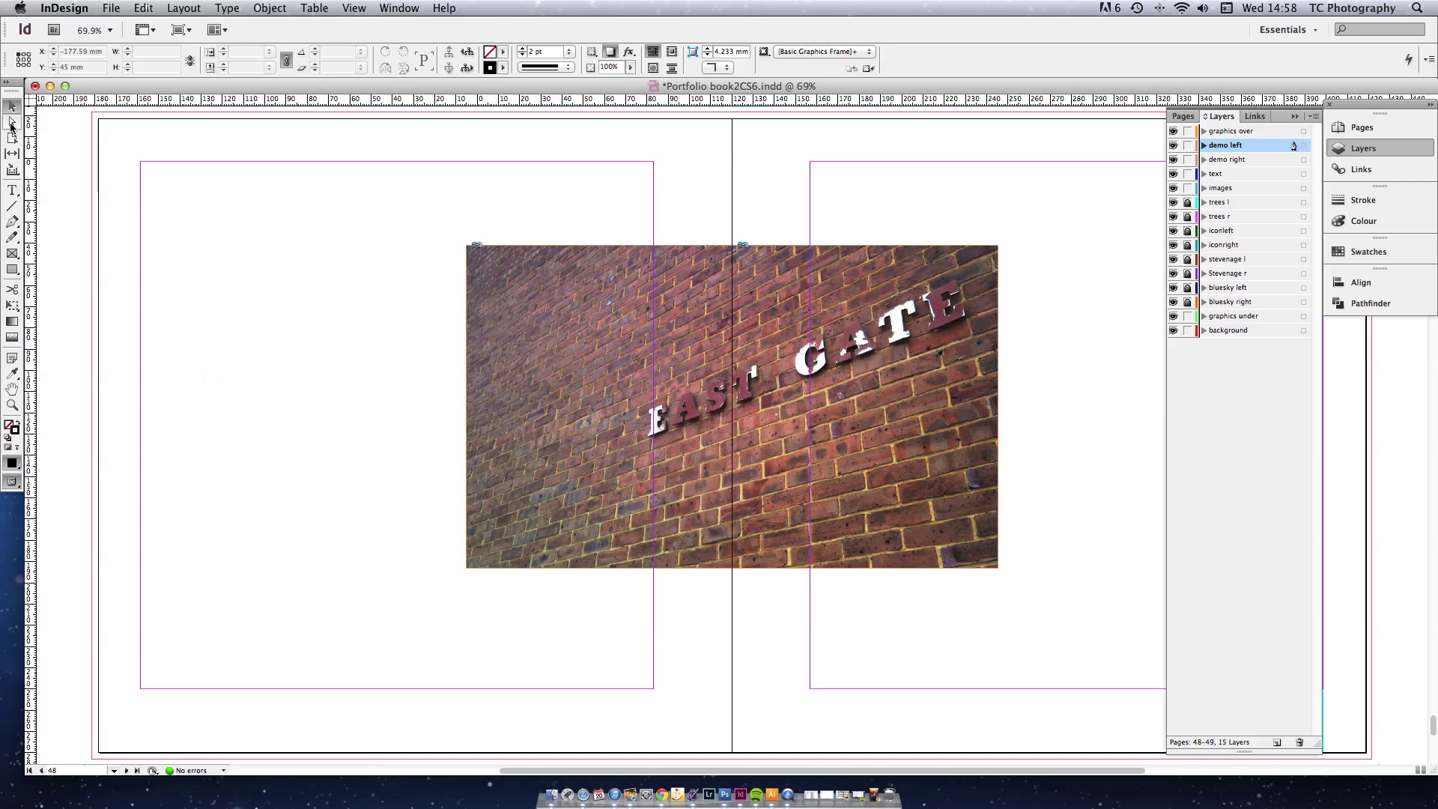
pyautogui.click(12, 124)
pyautogui.click(555, 385)
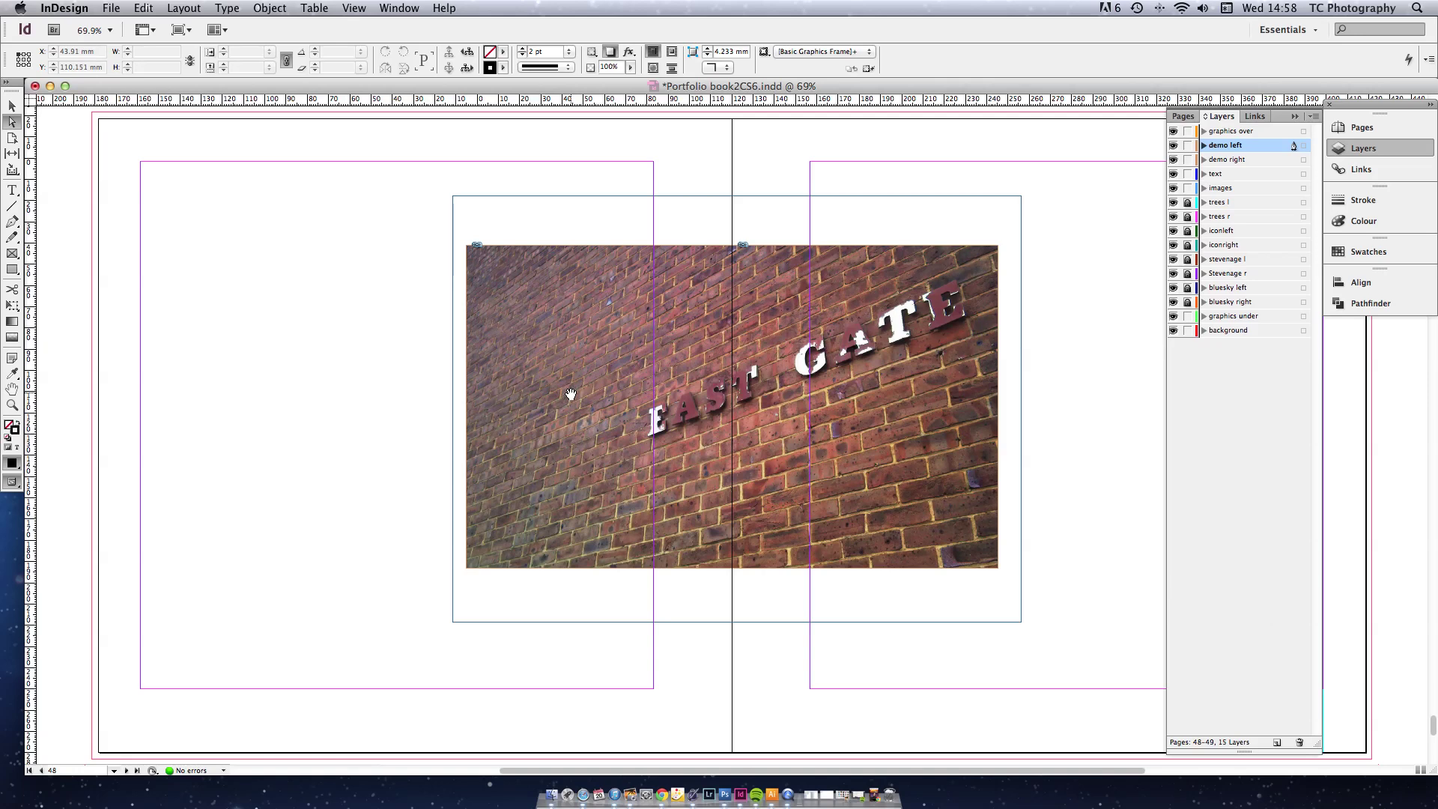
pyautogui.click(573, 394)
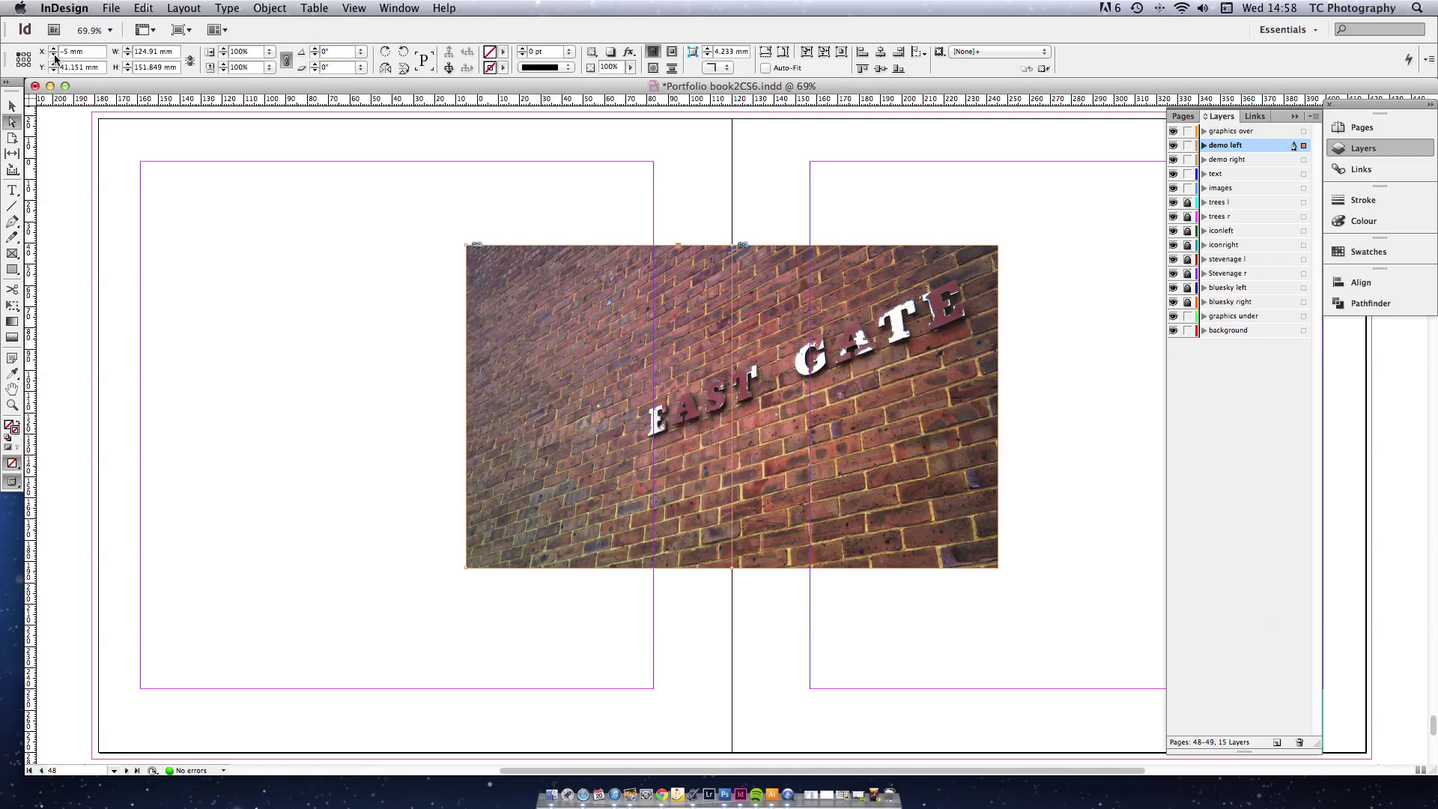
# - Nudge the left frame's X position and return it to -5 mm
pyautogui.click(54, 55)
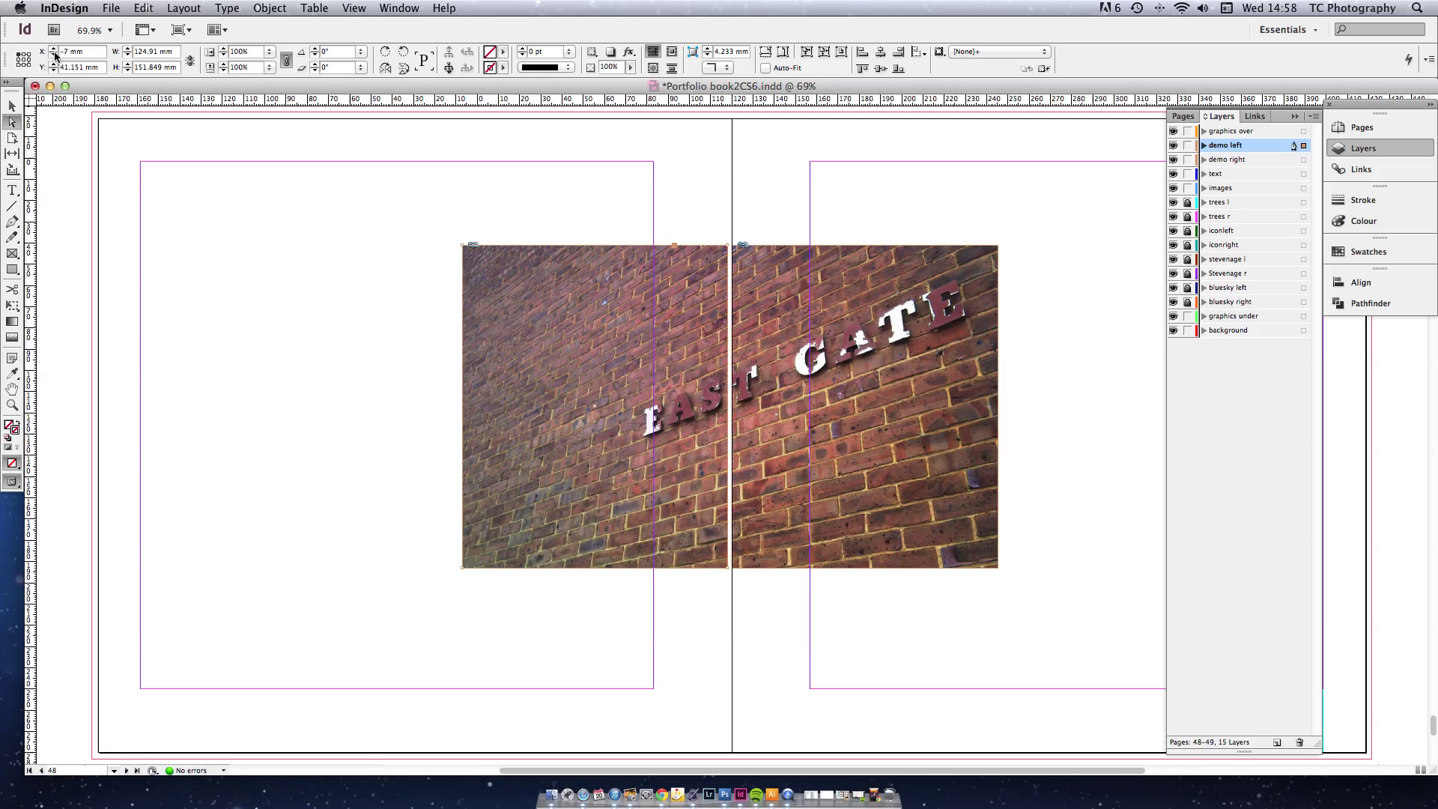
pyautogui.click(55, 49)
pyautogui.click(55, 49)
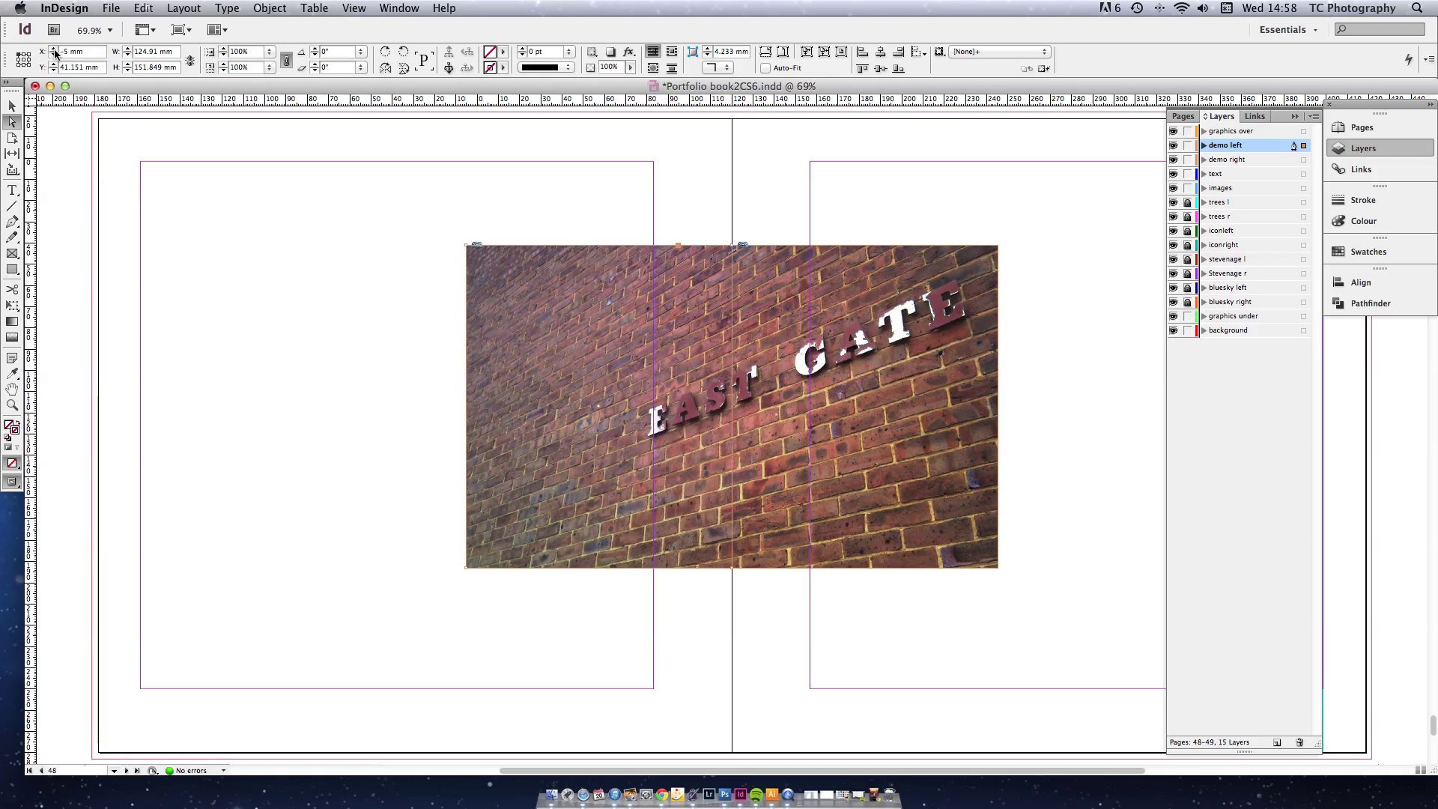
# - Shift the left frame's photo content leftward to X -13 mm
pyautogui.click(12, 122)
pyautogui.click(569, 387)
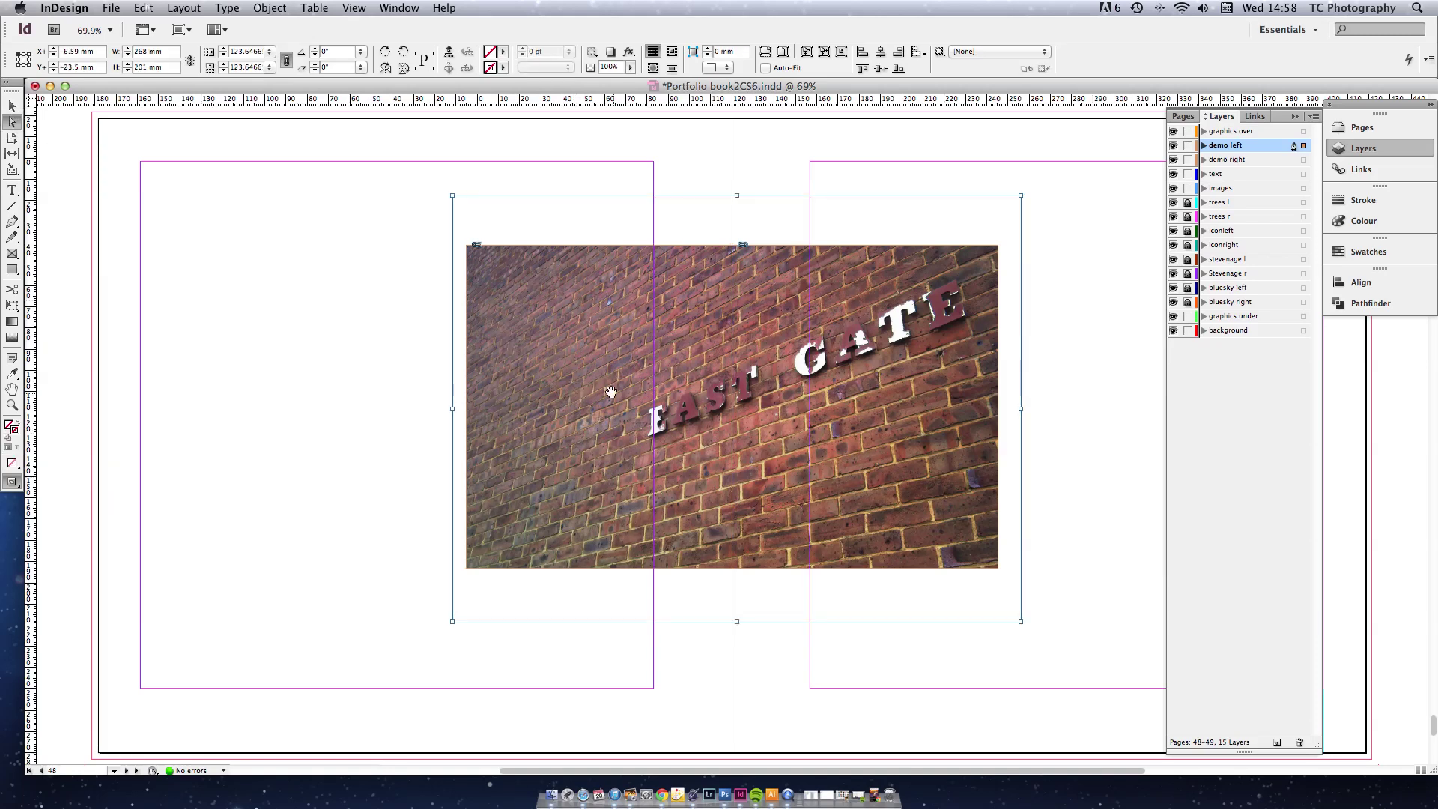
pyautogui.click(54, 56)
pyautogui.click(53, 56)
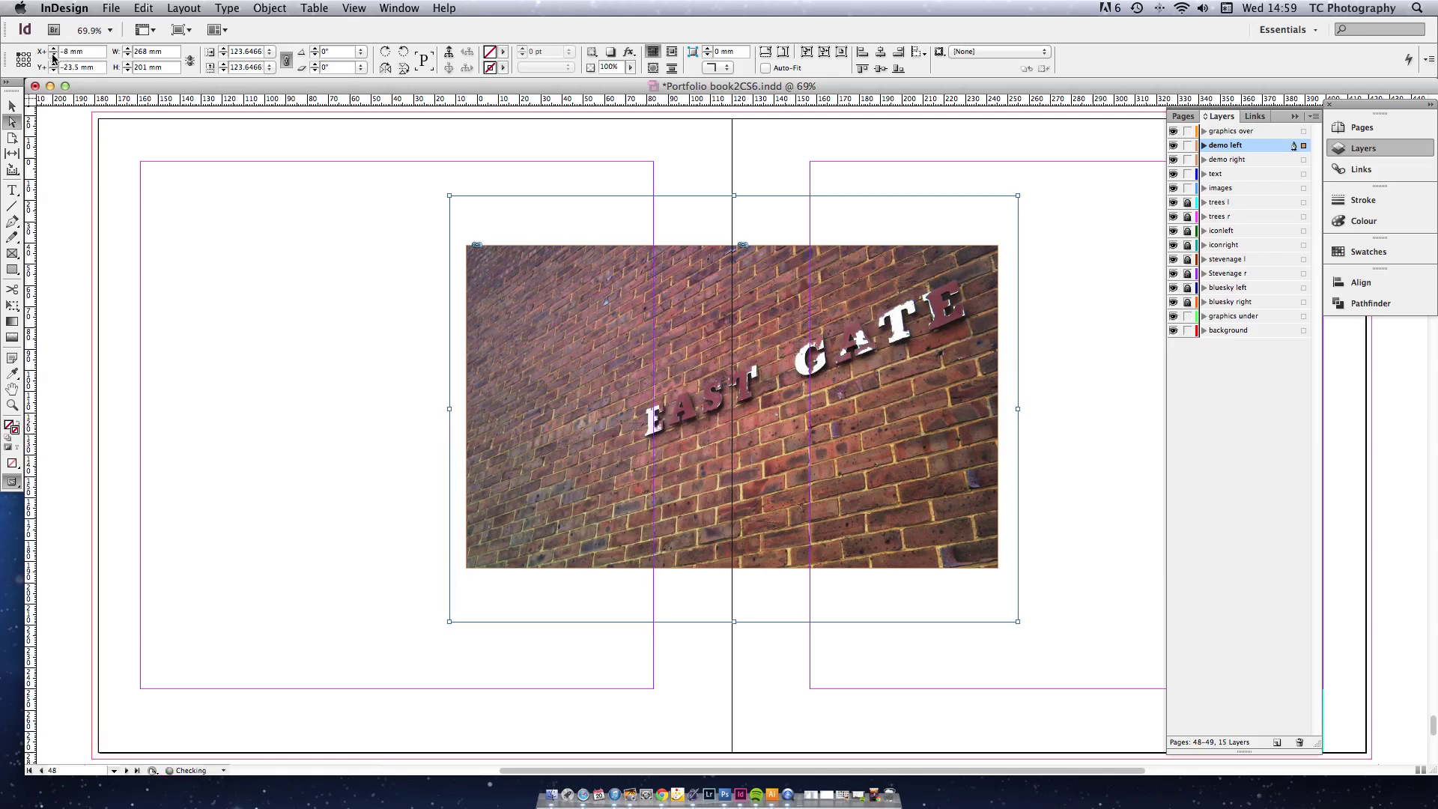
pyautogui.click(53, 56)
pyautogui.click(53, 57)
pyautogui.click(53, 56)
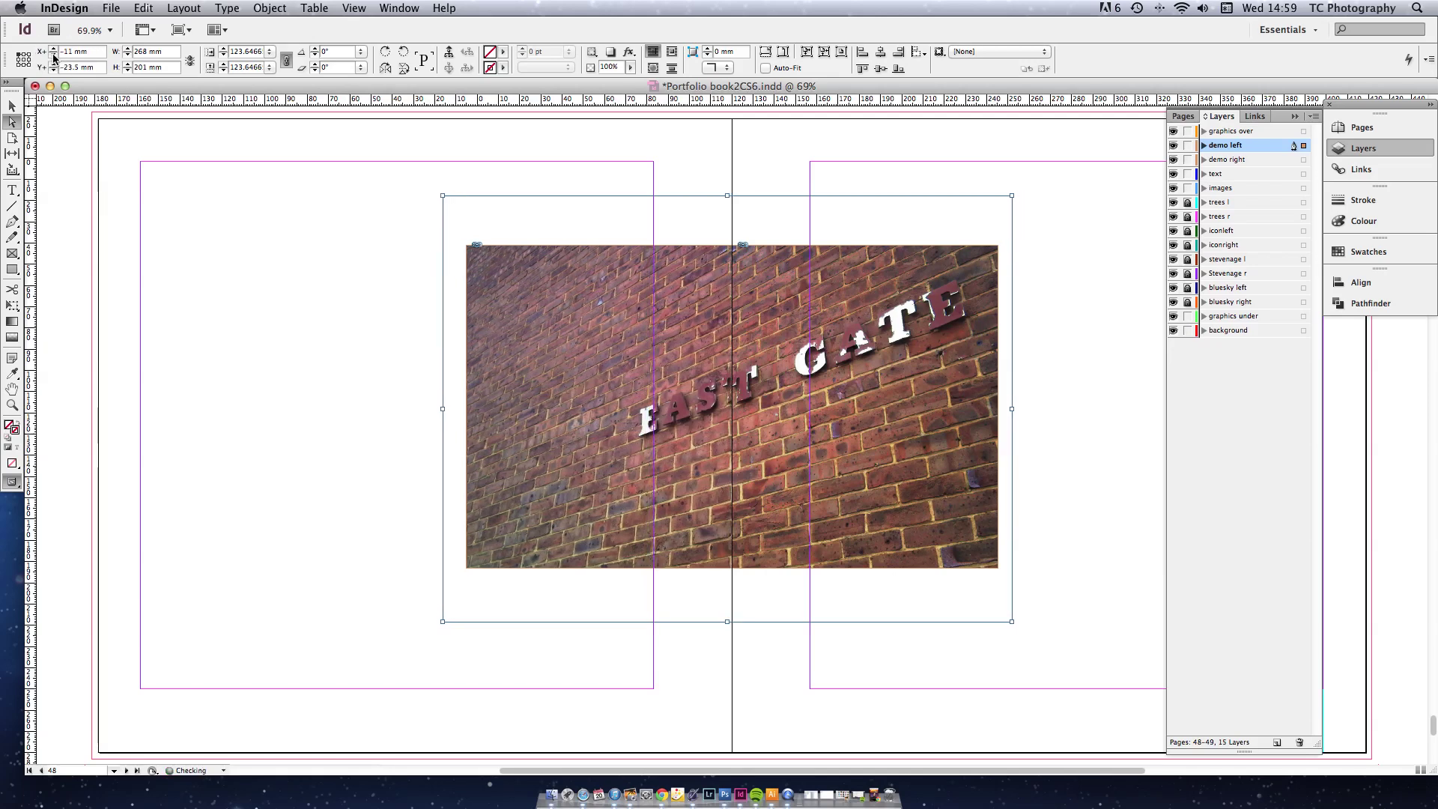
pyautogui.click(53, 57)
pyautogui.click(53, 56)
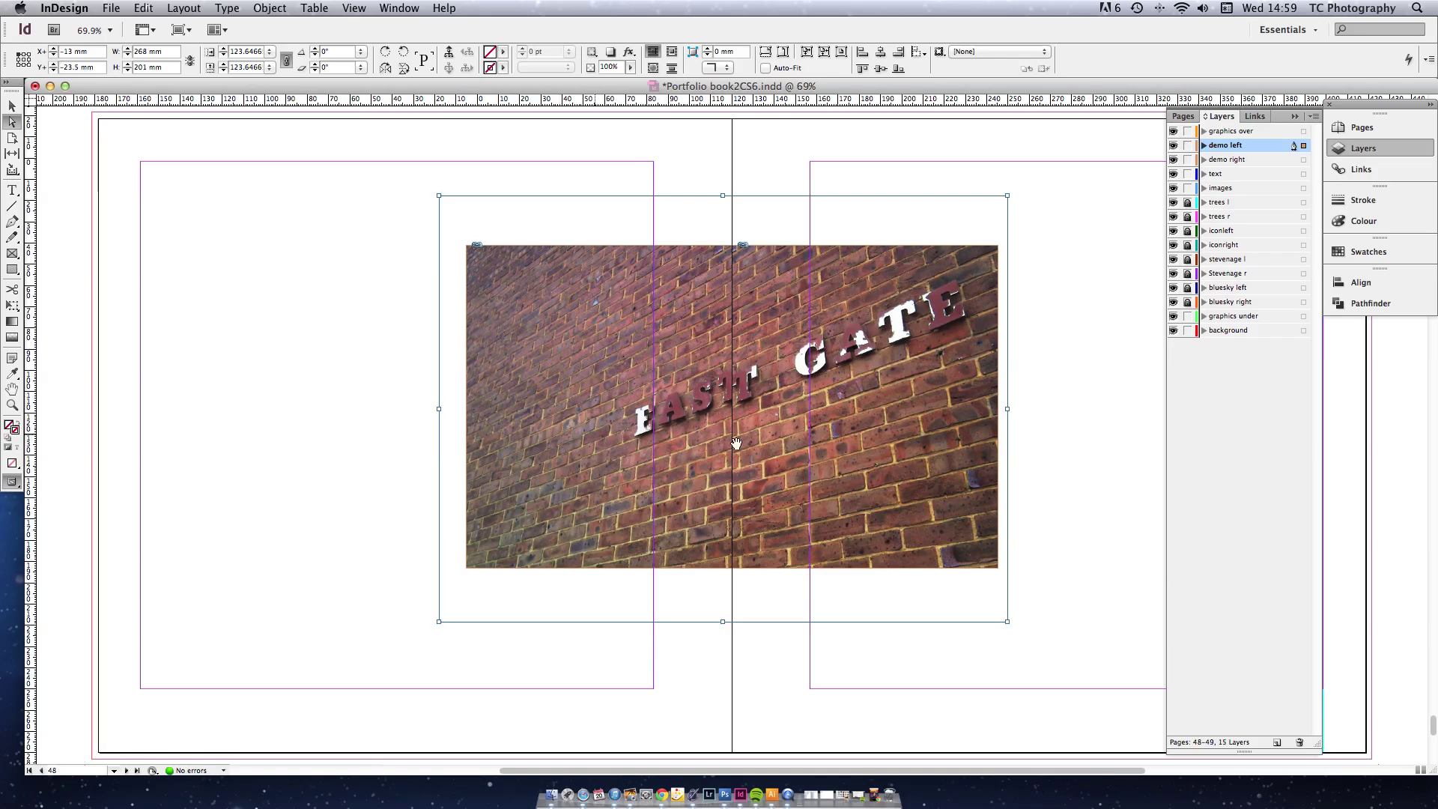
pyautogui.click(925, 336)
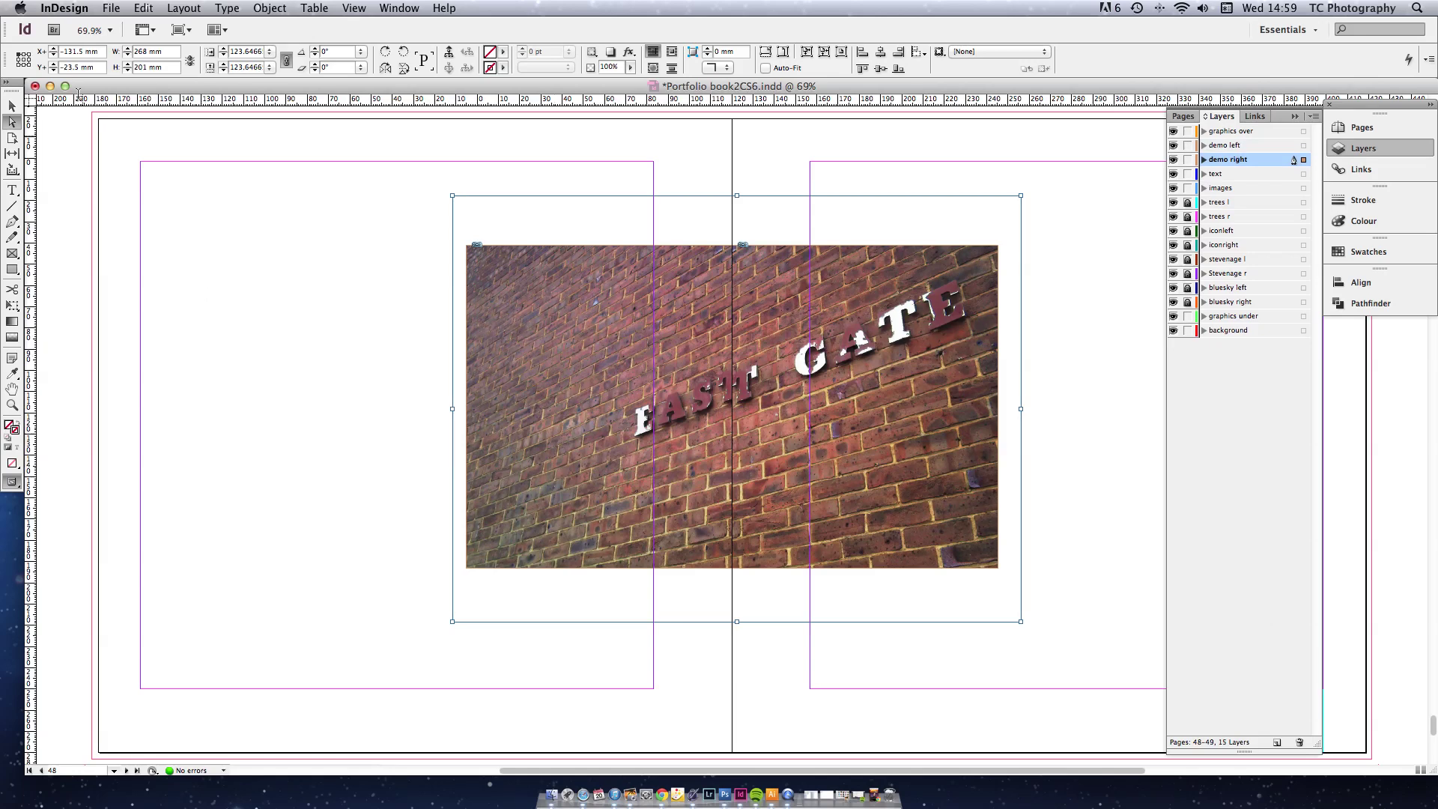
# - Move the right frame's photo content from X -131.5 mm to -125 mm
pyautogui.click(56, 50)
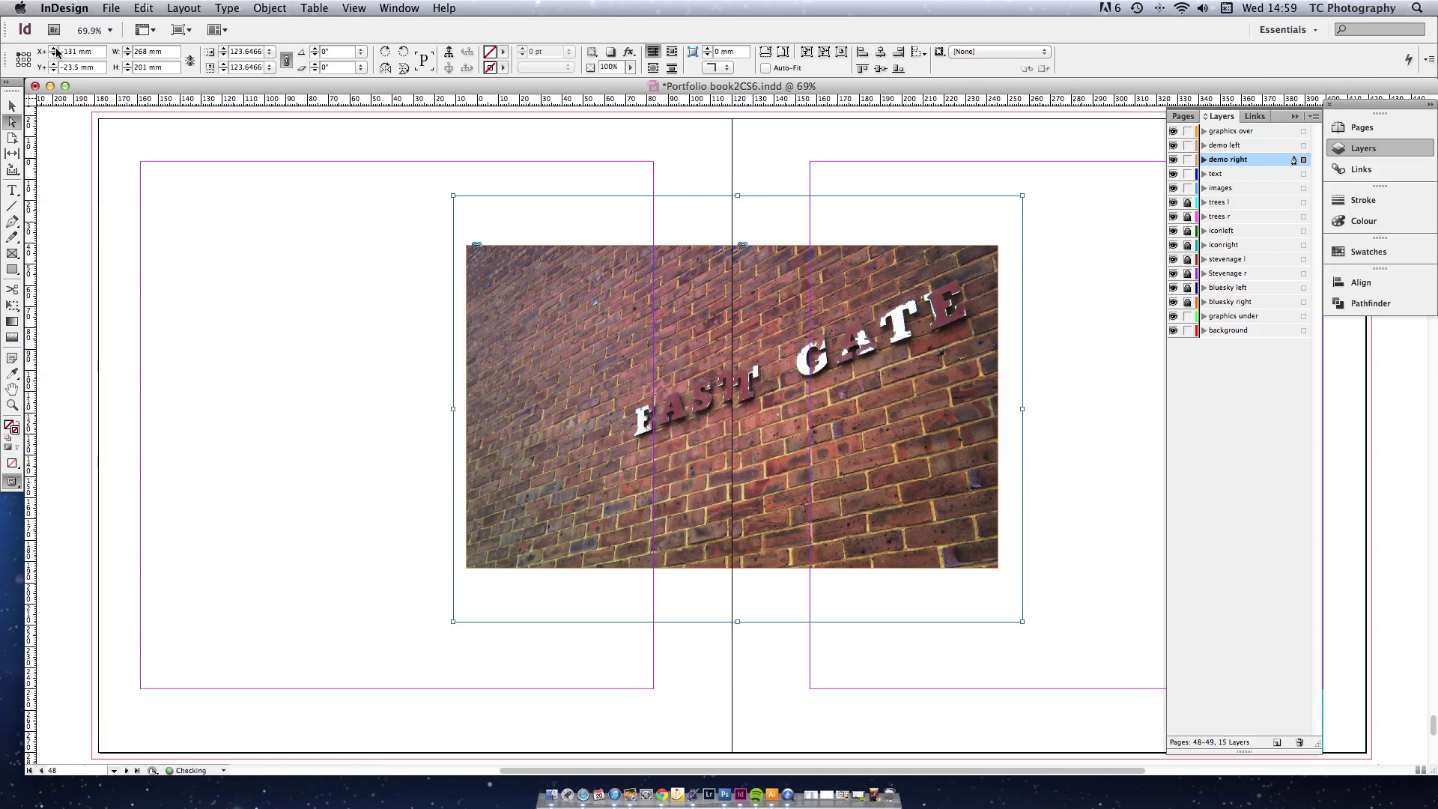
pyautogui.click(57, 50)
pyautogui.click(56, 50)
pyautogui.click(56, 50)
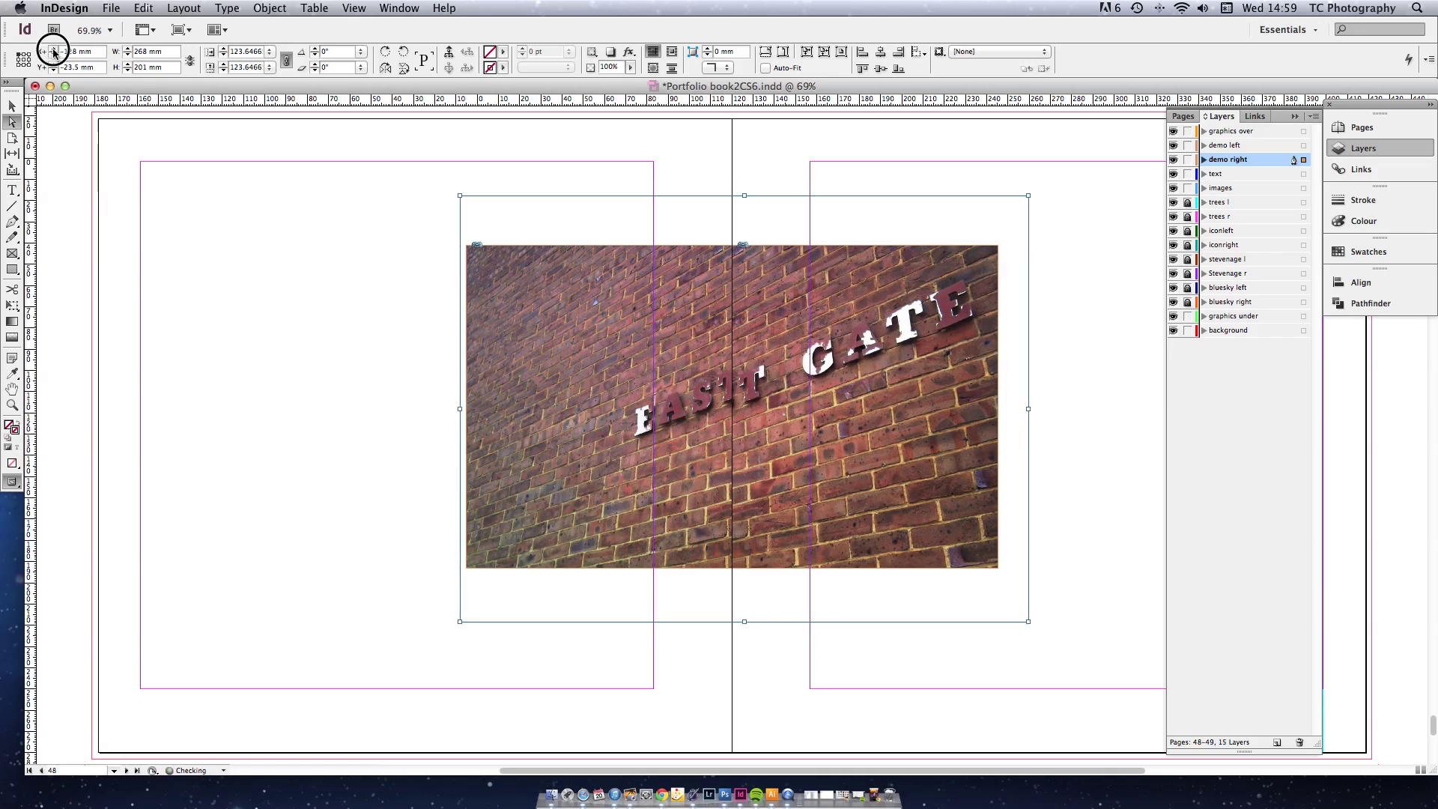
pyautogui.click(54, 50)
pyautogui.click(54, 50)
pyautogui.click(55, 50)
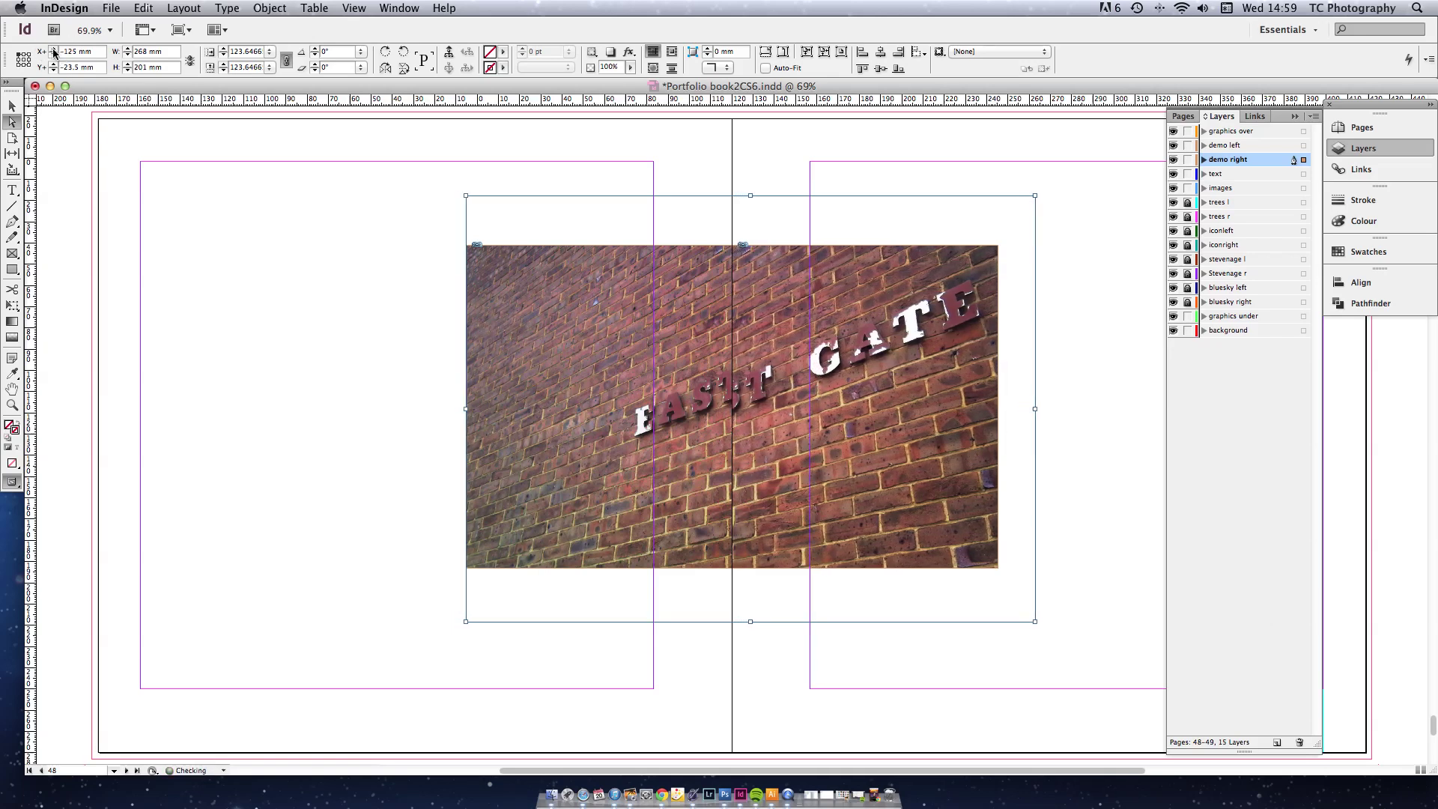
pyautogui.click(1091, 497)
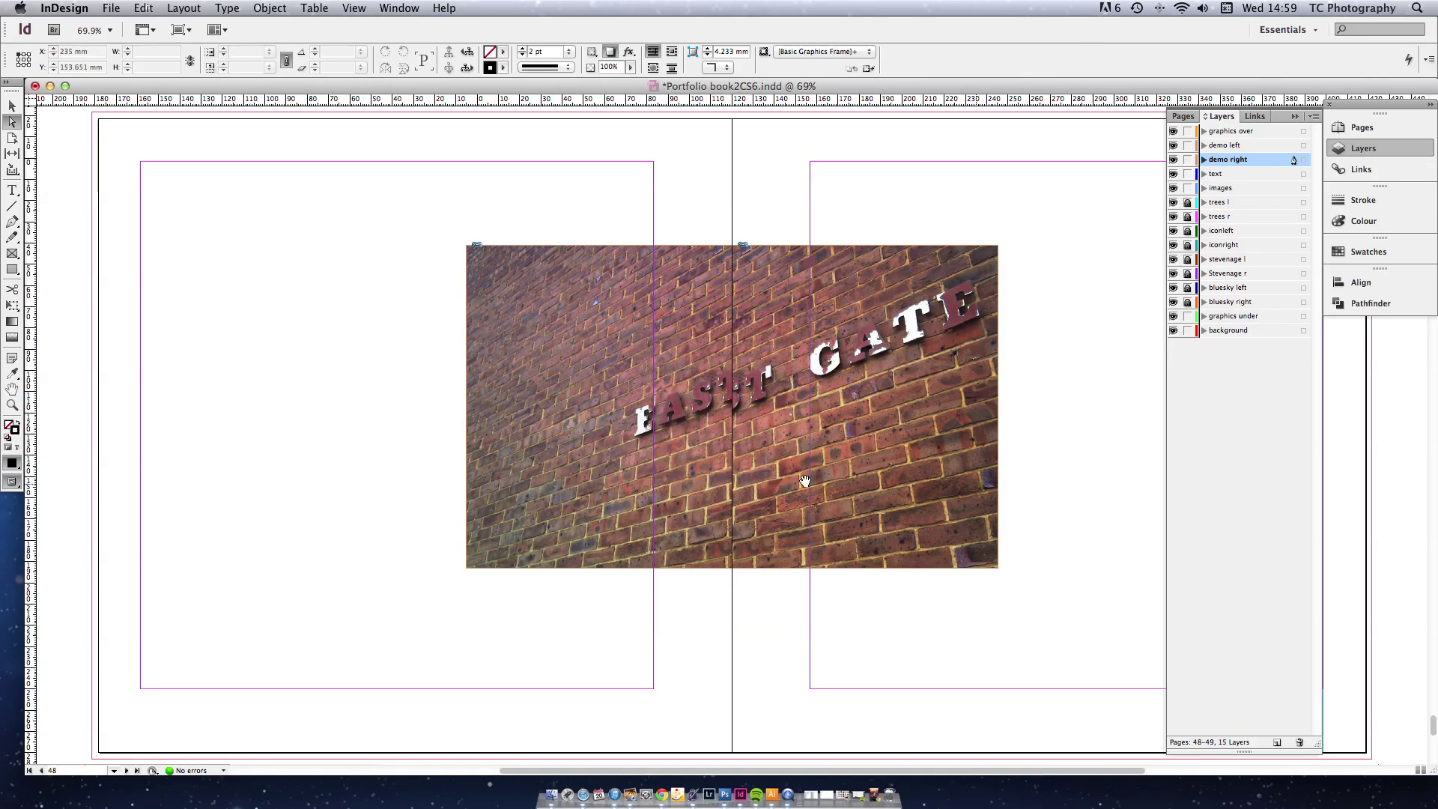